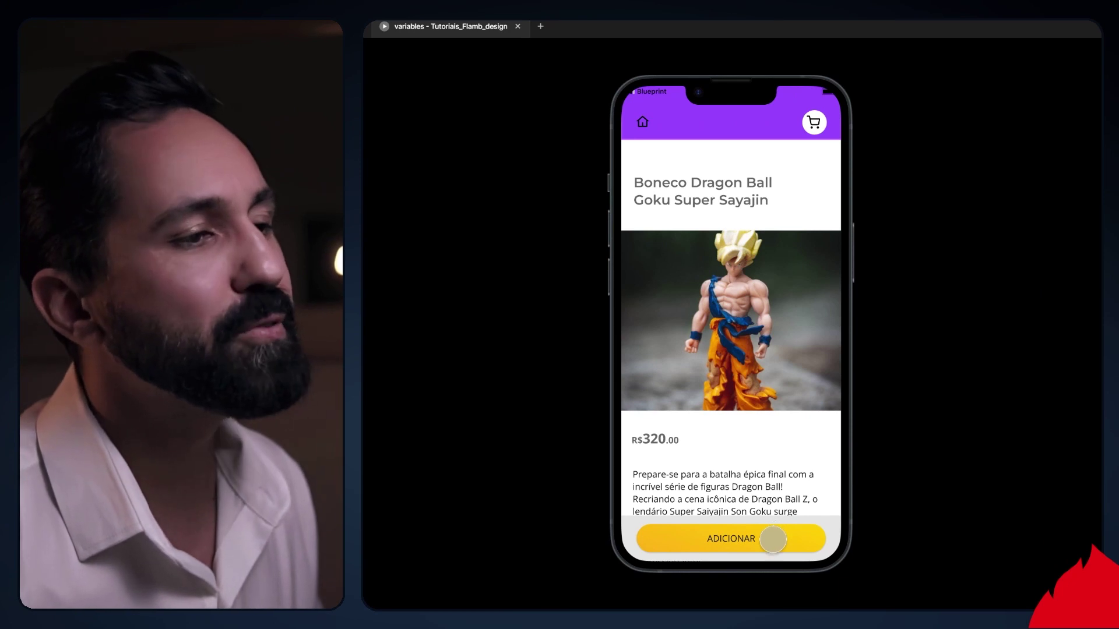
Tap ADICIONAR in the prototype preview so the cart badge shows 1.
{"action": "left_click", "coordinate": [772, 538]}
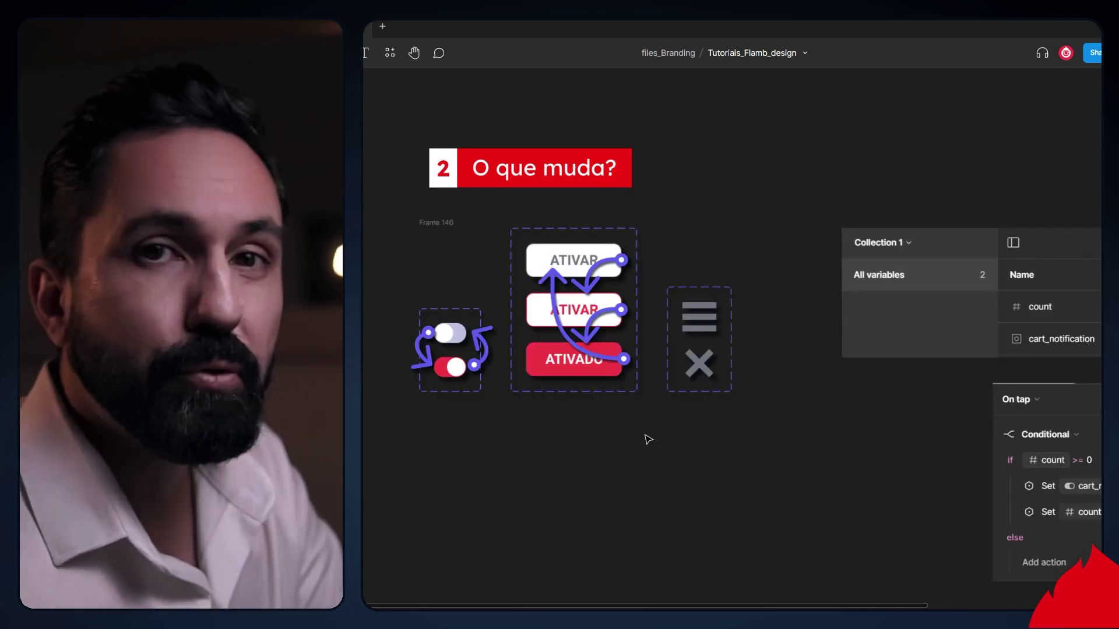
Pan across the canvas and select the O que muda? toggle and button diagrams.
{"action": "left_click_drag", "start_coordinate": [729, 494], "coordinate": [459, 337]}
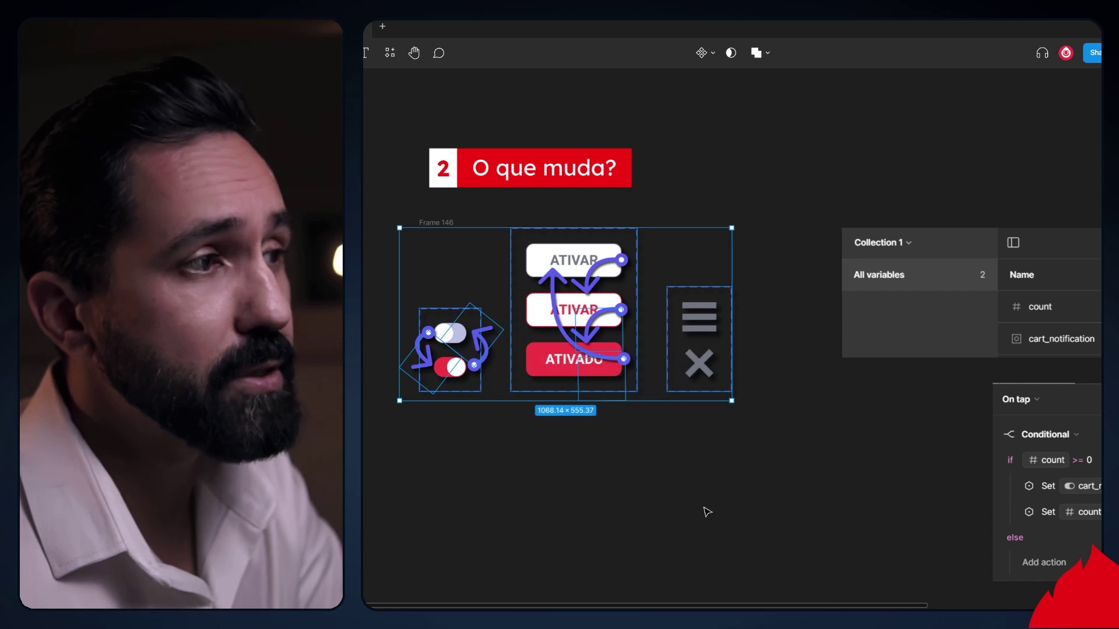
{"action": "left_click", "coordinate": [711, 516]}
{"action": "left_click_drag", "start_coordinate": [776, 417], "coordinate": [552, 404]}
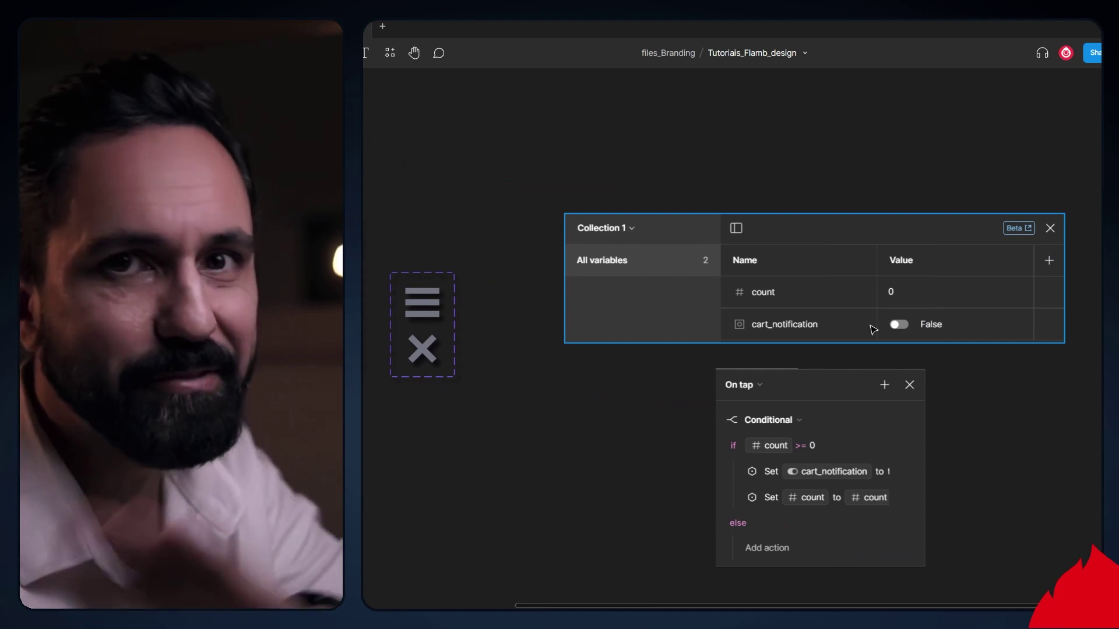
{"action": "left_click_drag", "start_coordinate": [625, 402], "coordinate": [901, 400]}
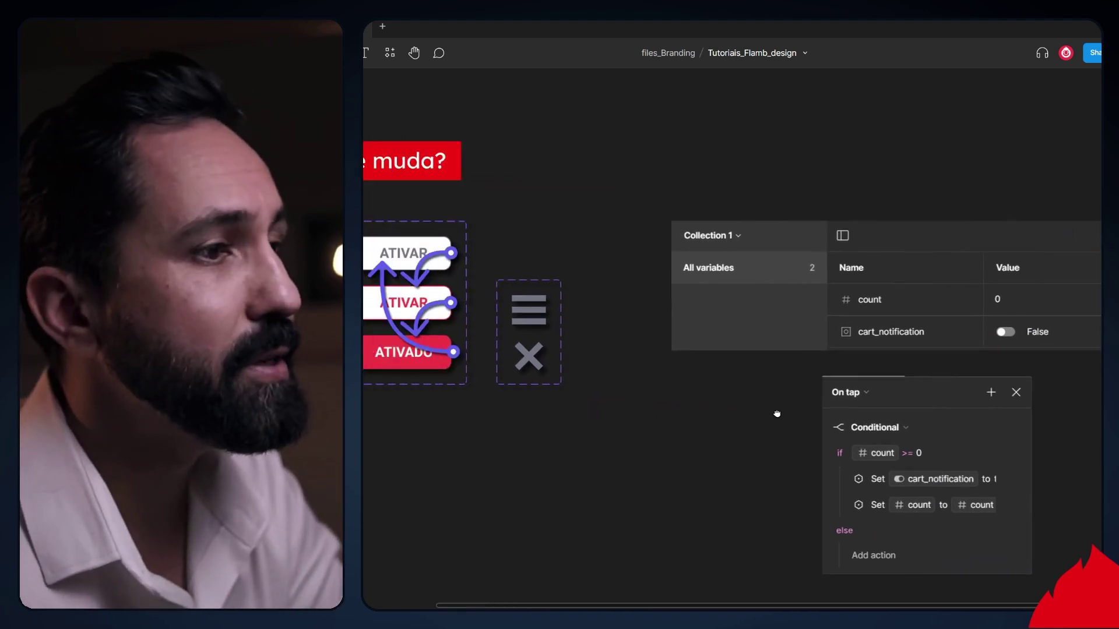
{"action": "mouse_move", "coordinate": [743, 489]}
{"action": "left_mouse_down"}
{"action": "mouse_move", "coordinate": [492, 309]}
{"action": "mouse_move", "coordinate": [510, 325]}
{"action": "left_mouse_up"}
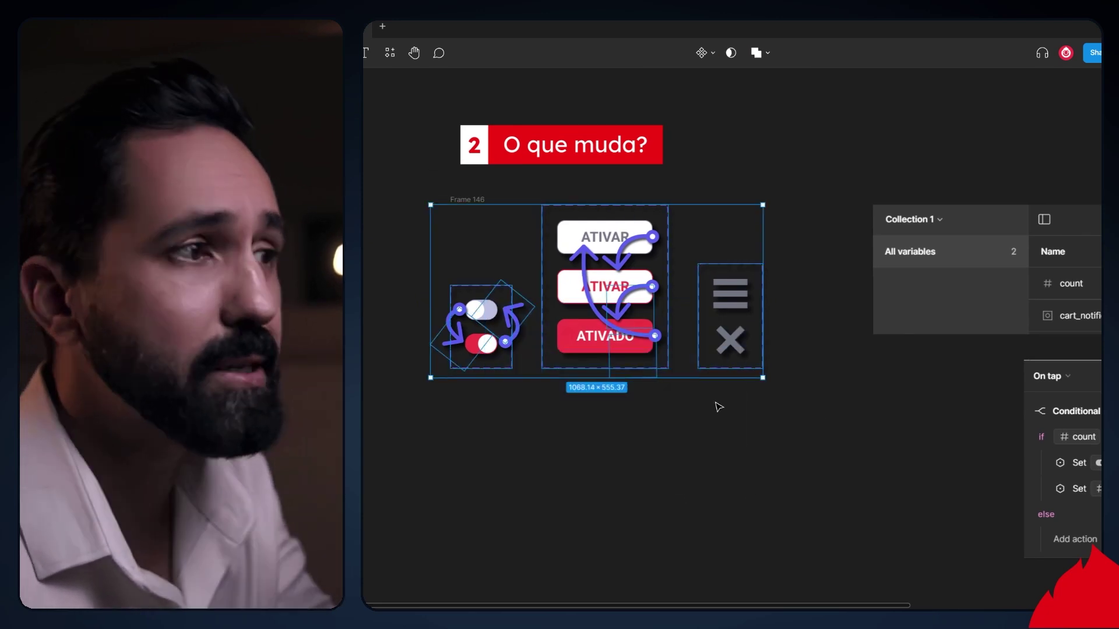
Select the variables table and On tap conditional example images.
{"action": "left_click_drag", "start_coordinate": [865, 438], "coordinate": [549, 436]}
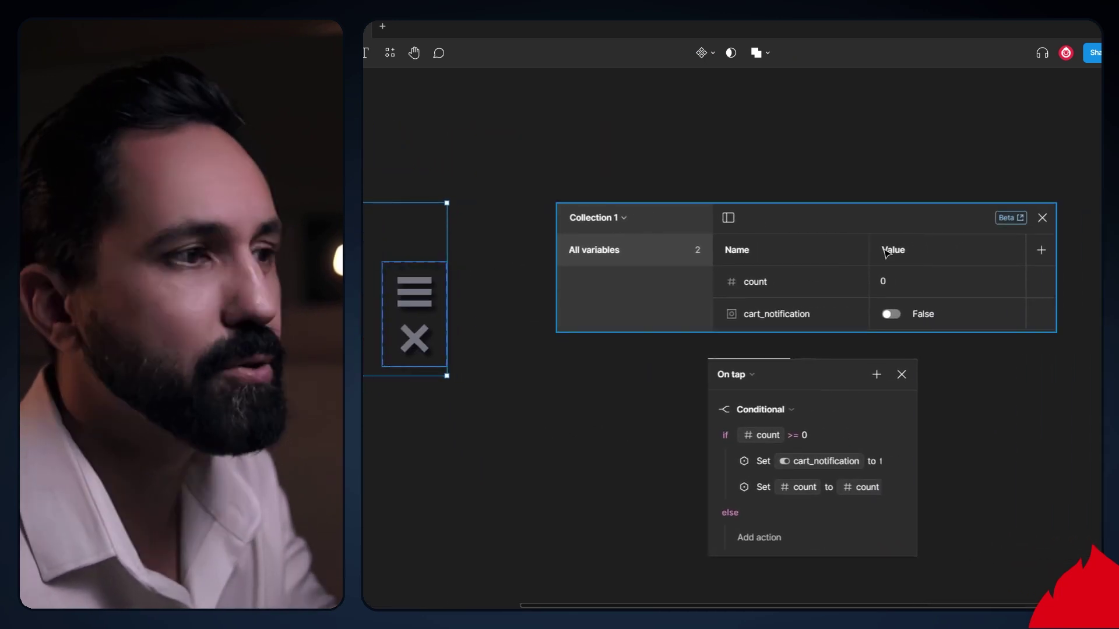
{"action": "left_click", "coordinate": [886, 251]}
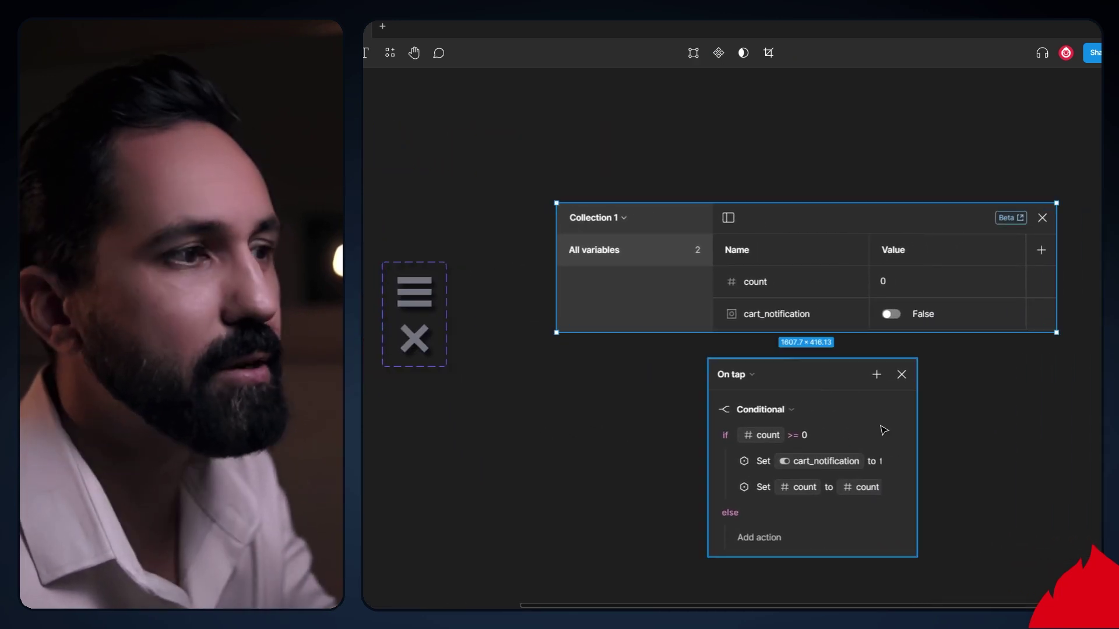
{"action": "left_click", "coordinate": [881, 430]}
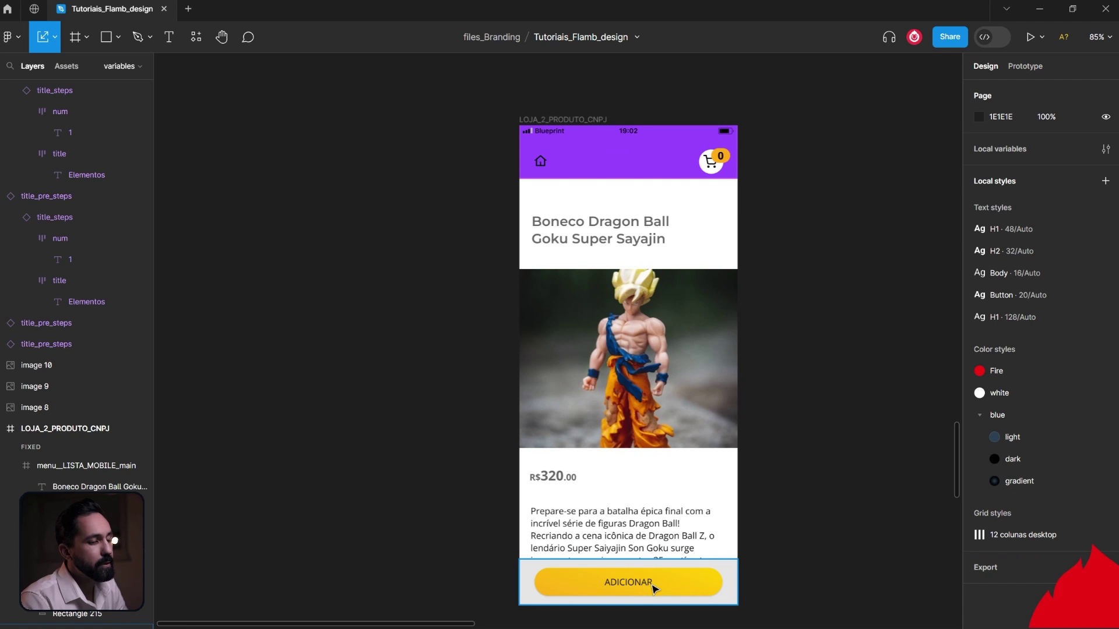
Inspect the ADICIONAR button group, then scroll up to the page header.
{"action": "left_click", "coordinate": [654, 589]}
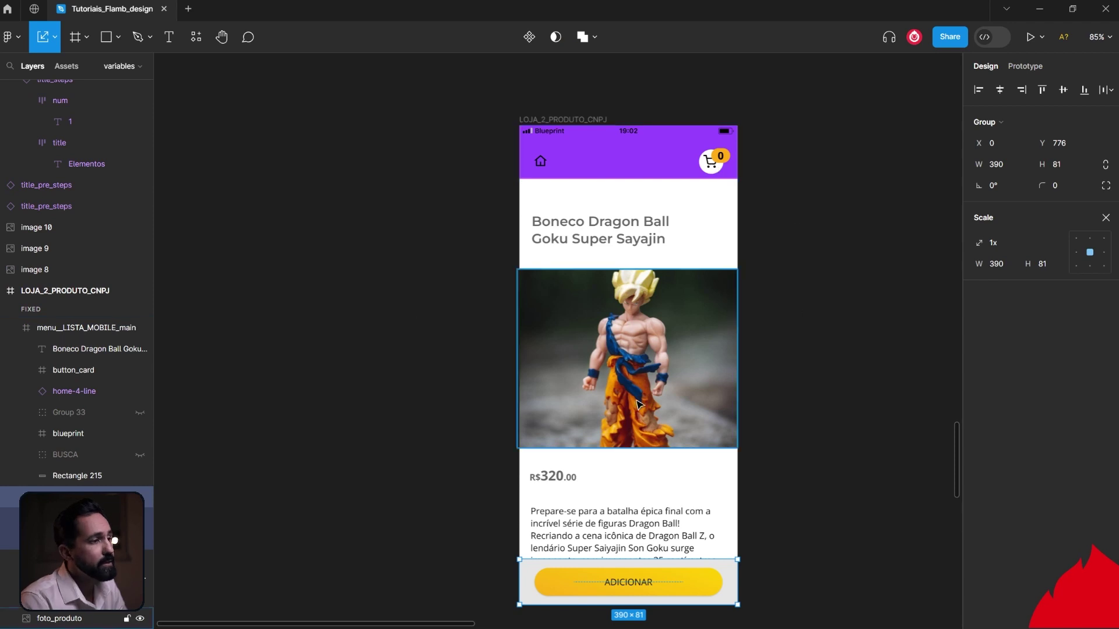
{"action": "left_click", "coordinate": [799, 520]}
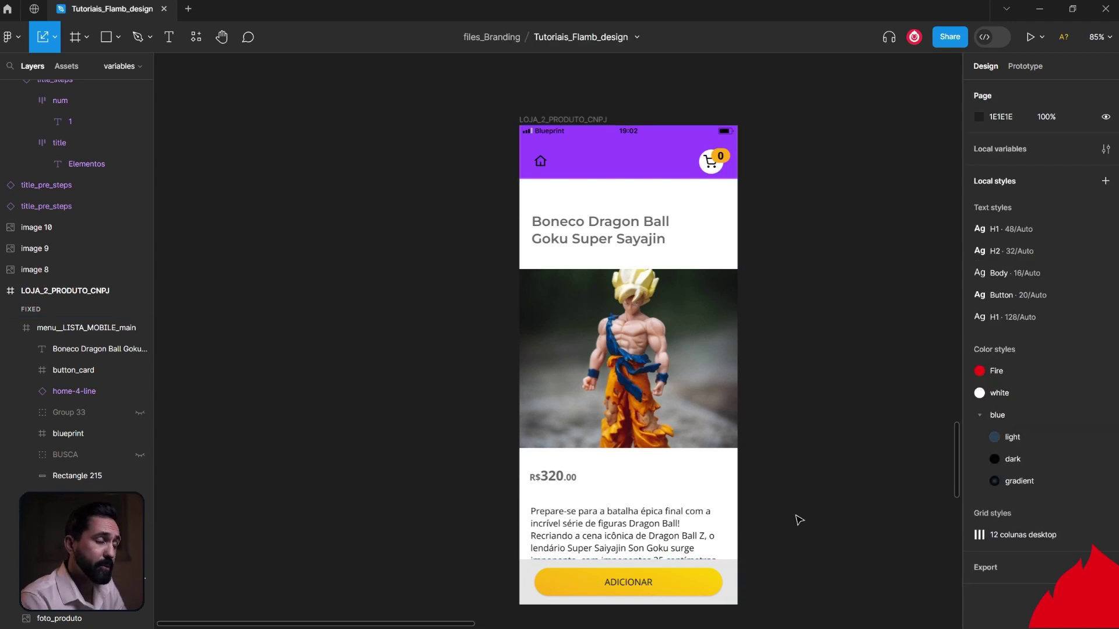
{"action": "scroll", "coordinate": [789, 357], "scroll_direction": "up", "scroll_amount": 1}
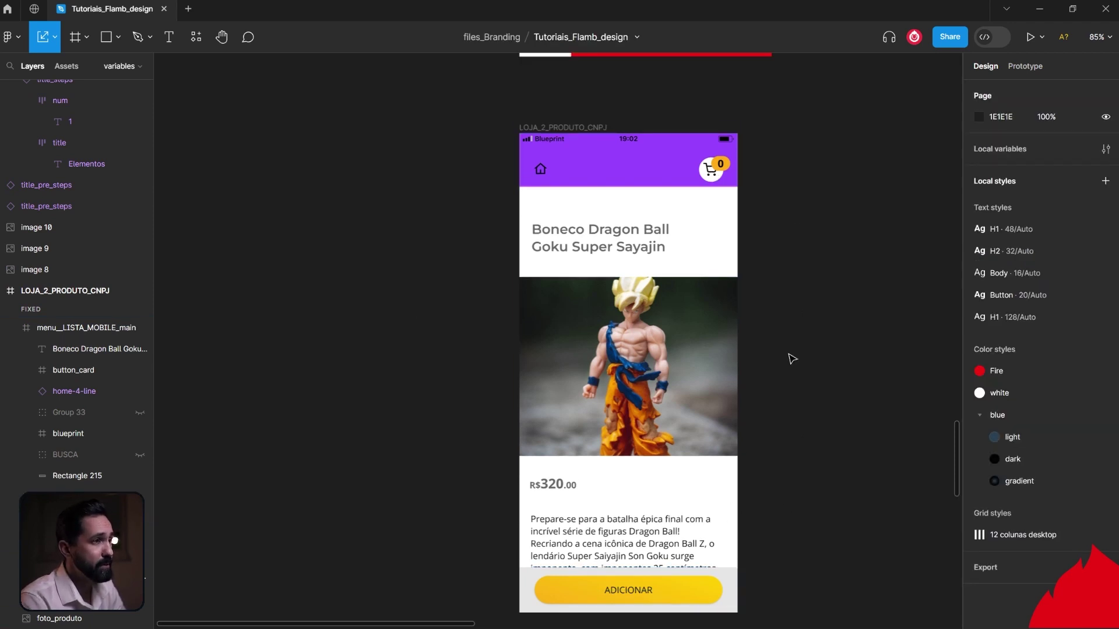
{"action": "scroll", "coordinate": [828, 274], "scroll_direction": "up", "scroll_amount": 1}
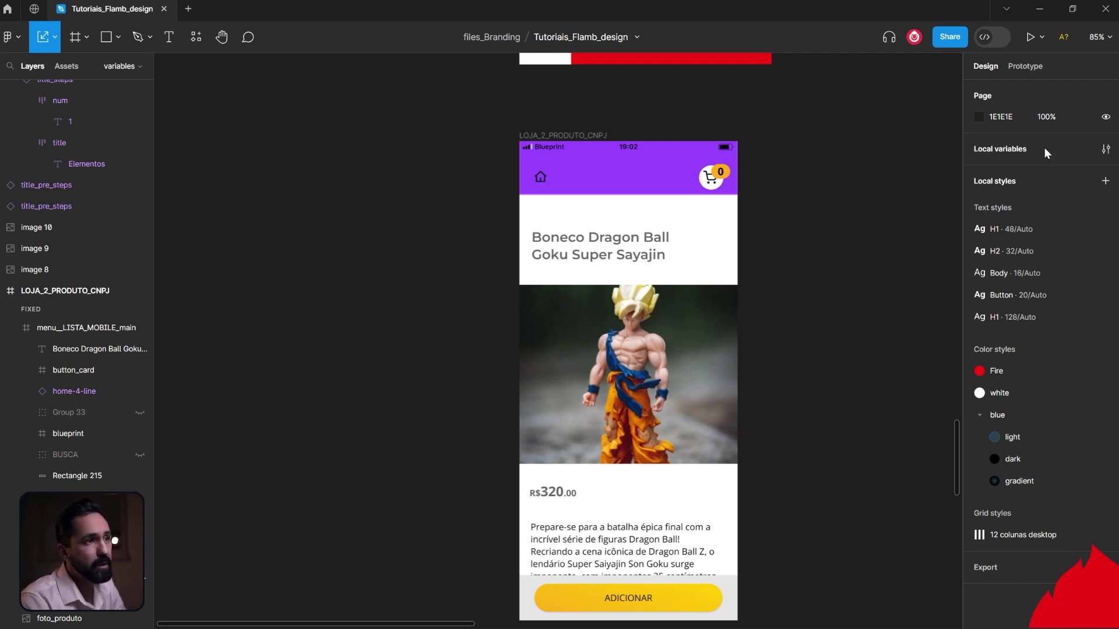
Create a number variable cart_count with value 0 in Collection 1.
{"action": "left_click", "coordinate": [1105, 150]}
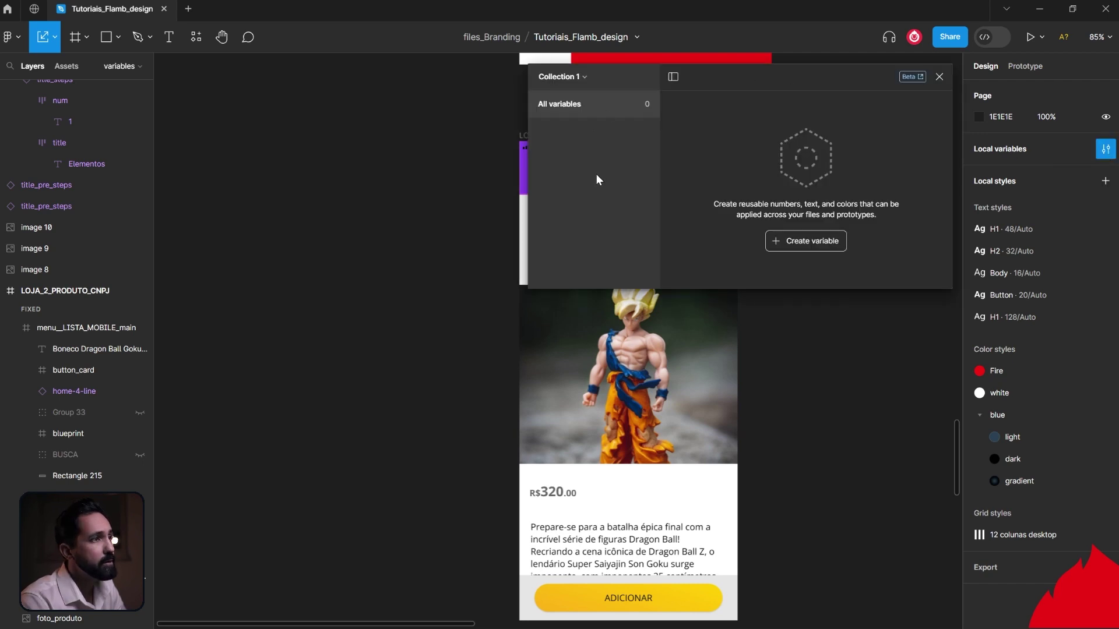
{"action": "left_click", "coordinate": [828, 243]}
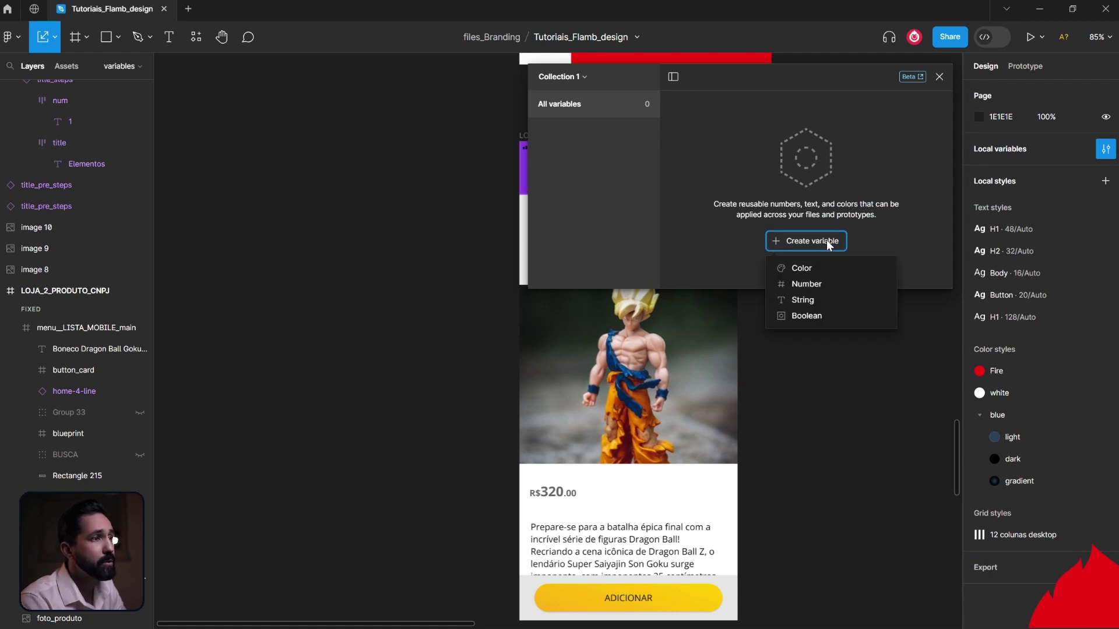
{"action": "left_click", "coordinate": [829, 284]}
{"action": "left_click_drag", "start_coordinate": [741, 80], "coordinate": [849, 252]}
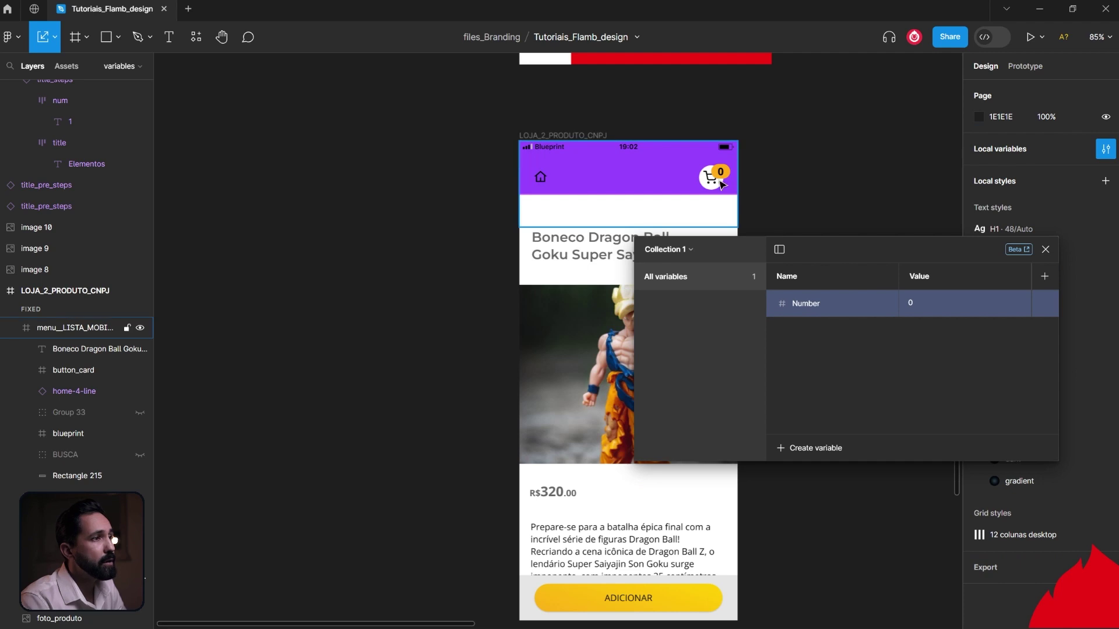
{"action": "mouse_move", "coordinate": [830, 303]}
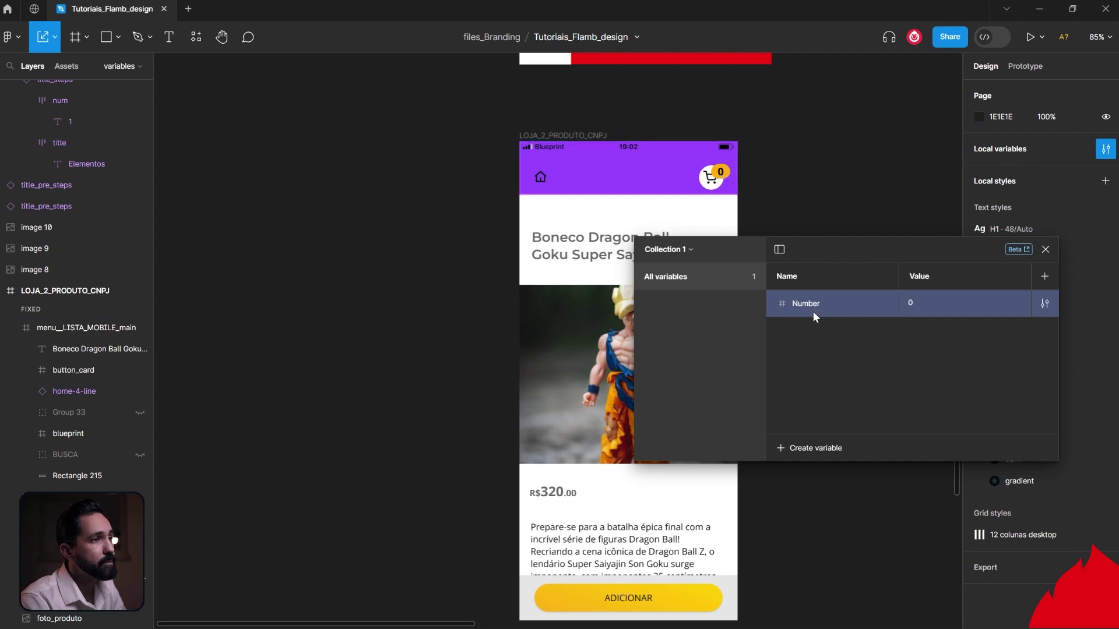
{"action": "type", "text": "cart"}
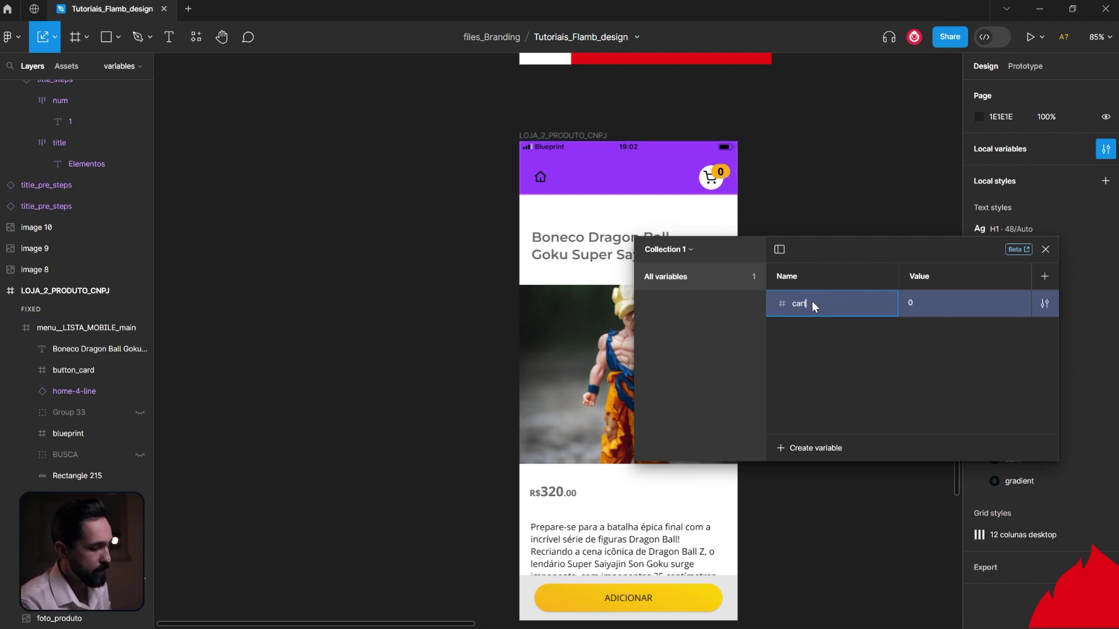
{"action": "type", "text": "_count"}
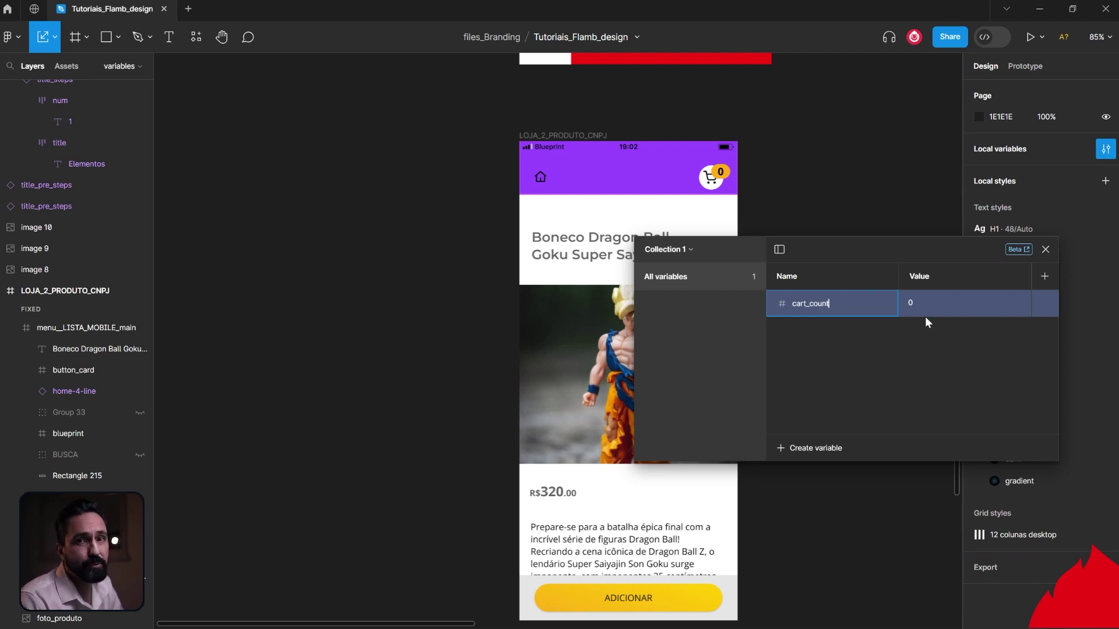
{"action": "left_click", "coordinate": [909, 302]}
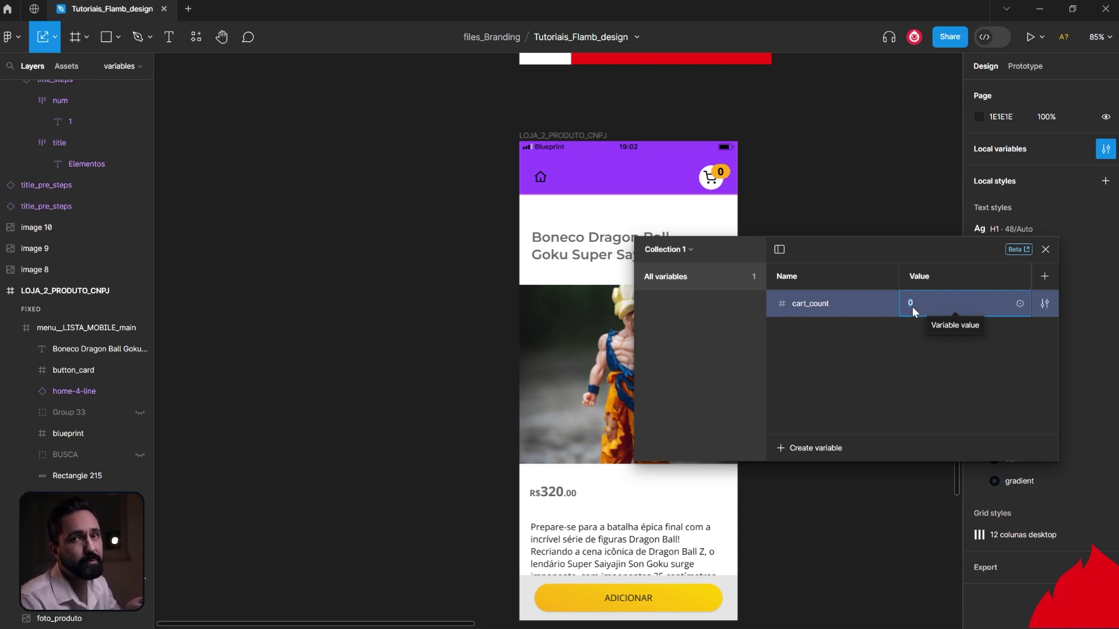
{"action": "left_click", "coordinate": [894, 376]}
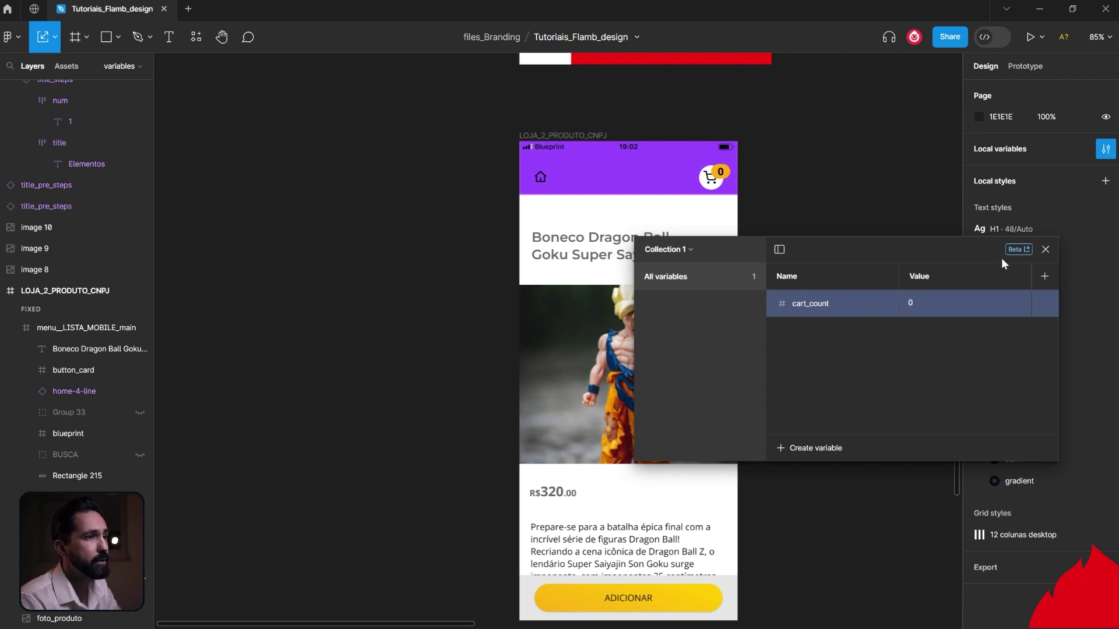
{"action": "left_click", "coordinate": [1046, 250]}
Change the cart badge's number text to 2.
{"action": "scroll", "coordinate": [806, 232], "scroll_direction": "up", "scroll_amount": 3}
{"action": "scroll", "coordinate": [752, 245], "scroll_direction": "up", "scroll_amount": 3}
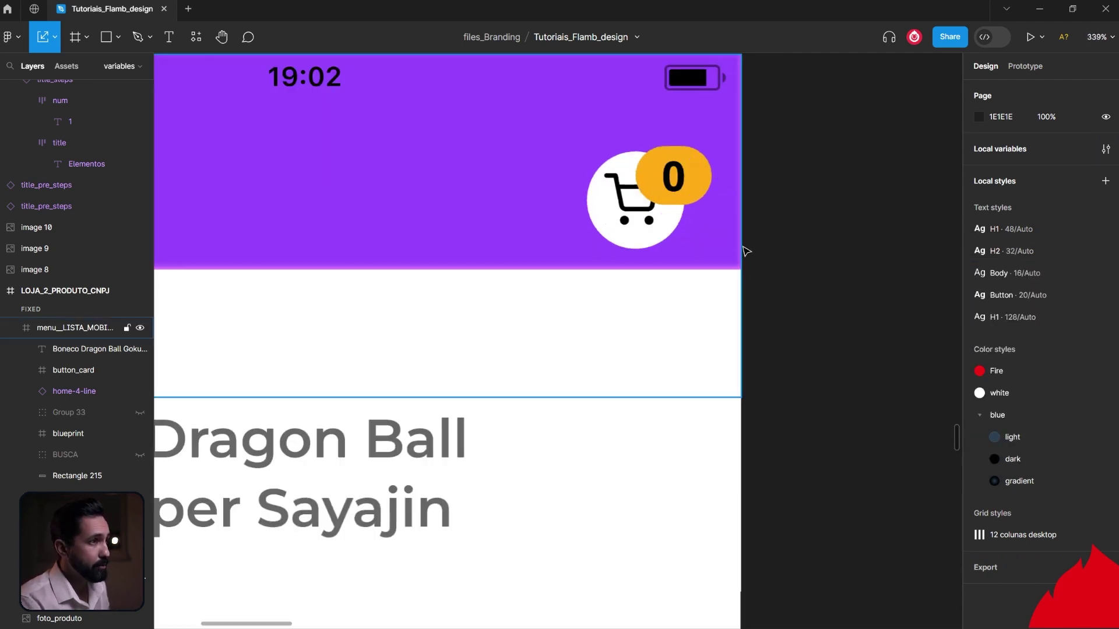
{"action": "scroll", "coordinate": [744, 250], "scroll_direction": "up", "scroll_amount": 2}
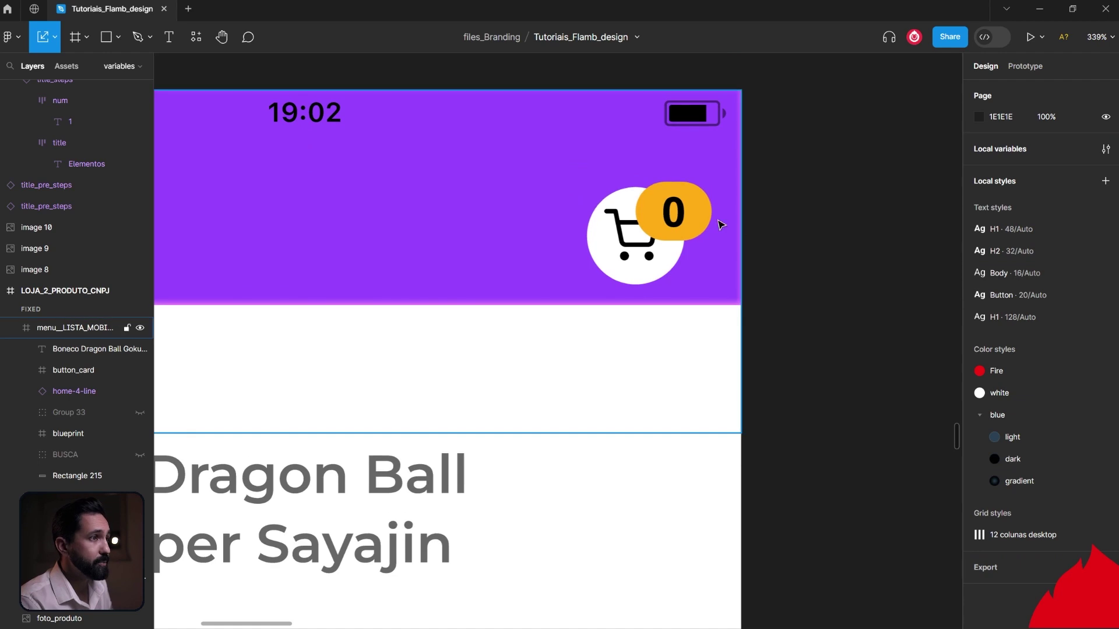
{"action": "left_click", "coordinate": [679, 213]}
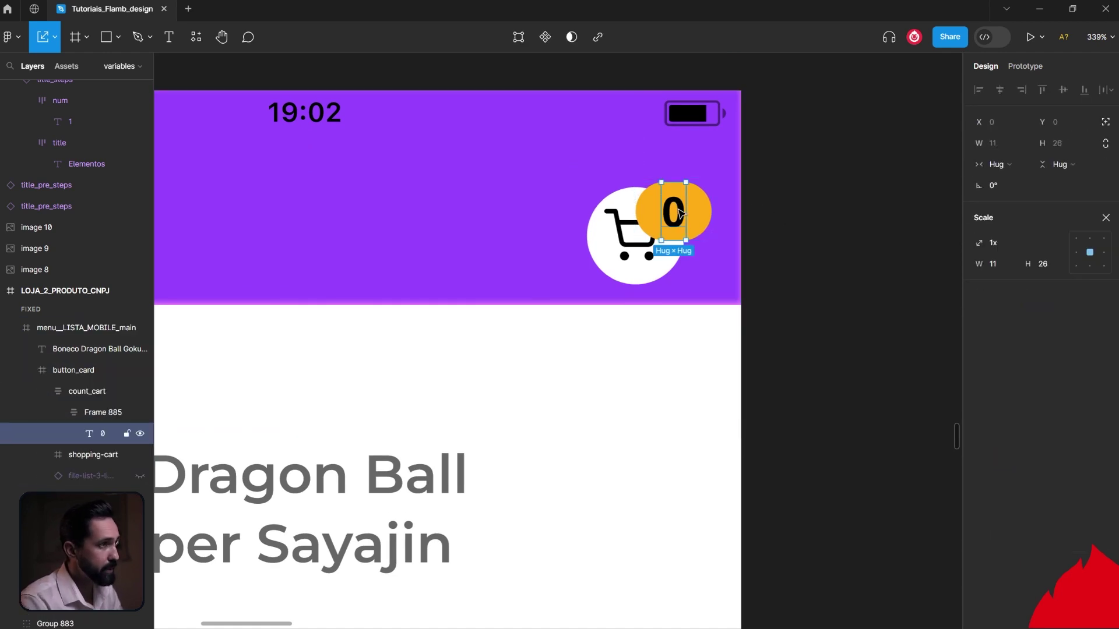
{"action": "double_click", "coordinate": [678, 211]}
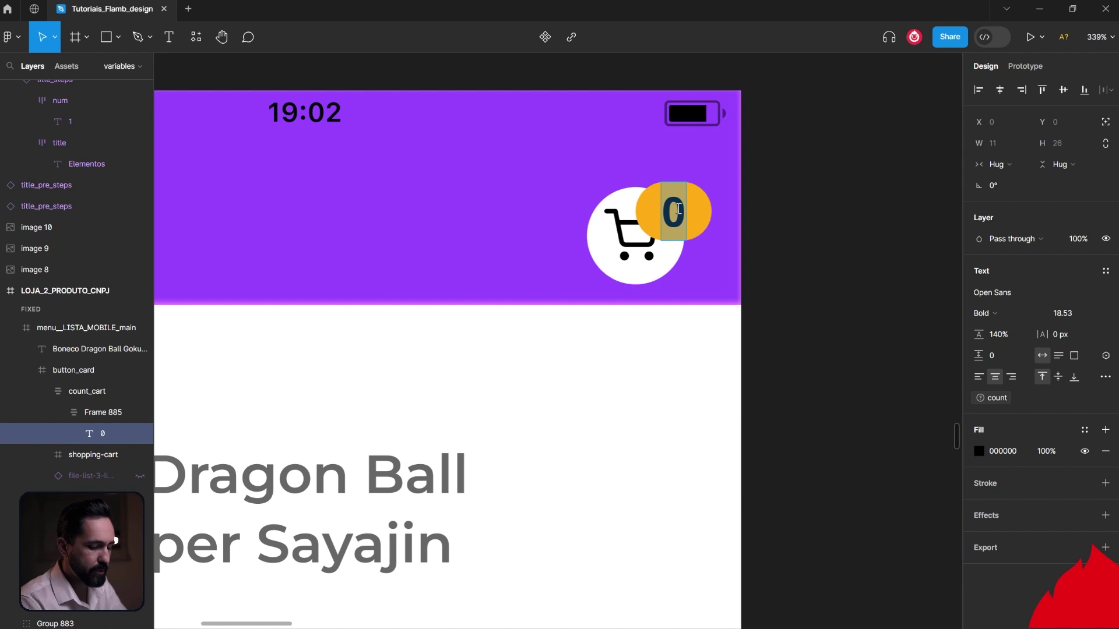
{"action": "type", "text": "2"}
{"action": "left_click", "coordinate": [842, 267]}
Bind the badge's number text to cart_count so it displays 0.
{"action": "left_click", "coordinate": [673, 214]}
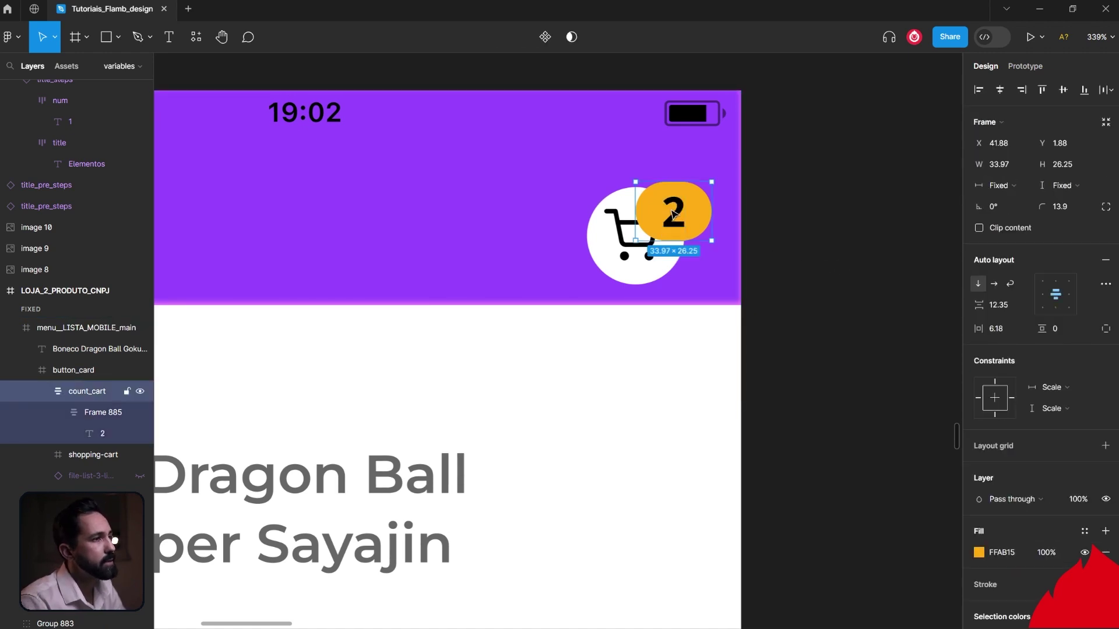
{"action": "double_click", "coordinate": [673, 214]}
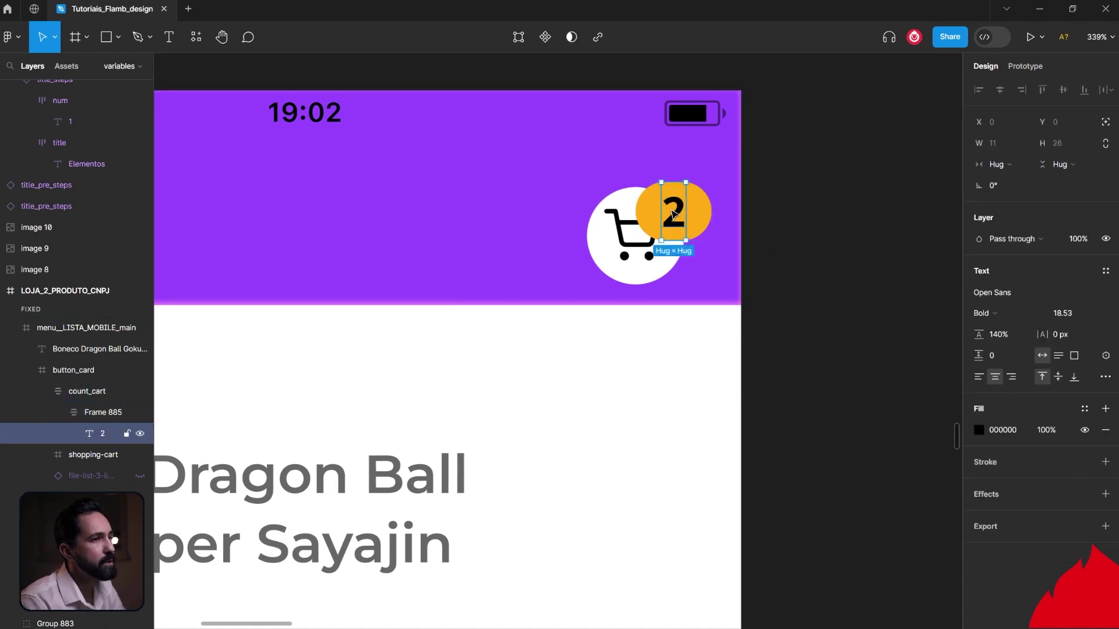
{"action": "left_click", "coordinate": [1105, 355]}
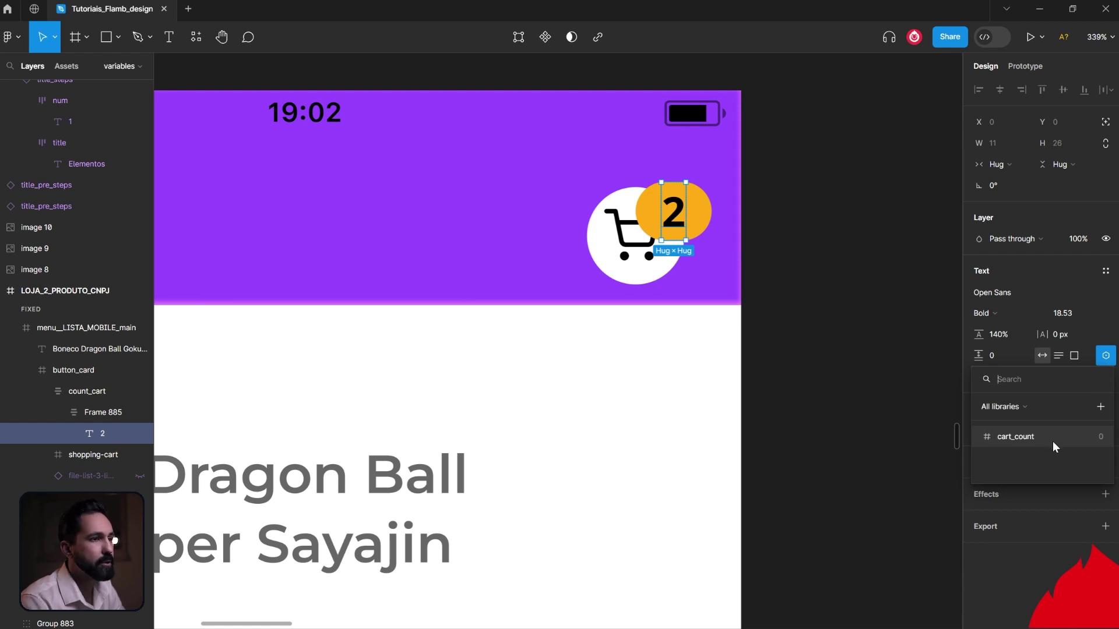
{"action": "left_click", "coordinate": [1053, 442]}
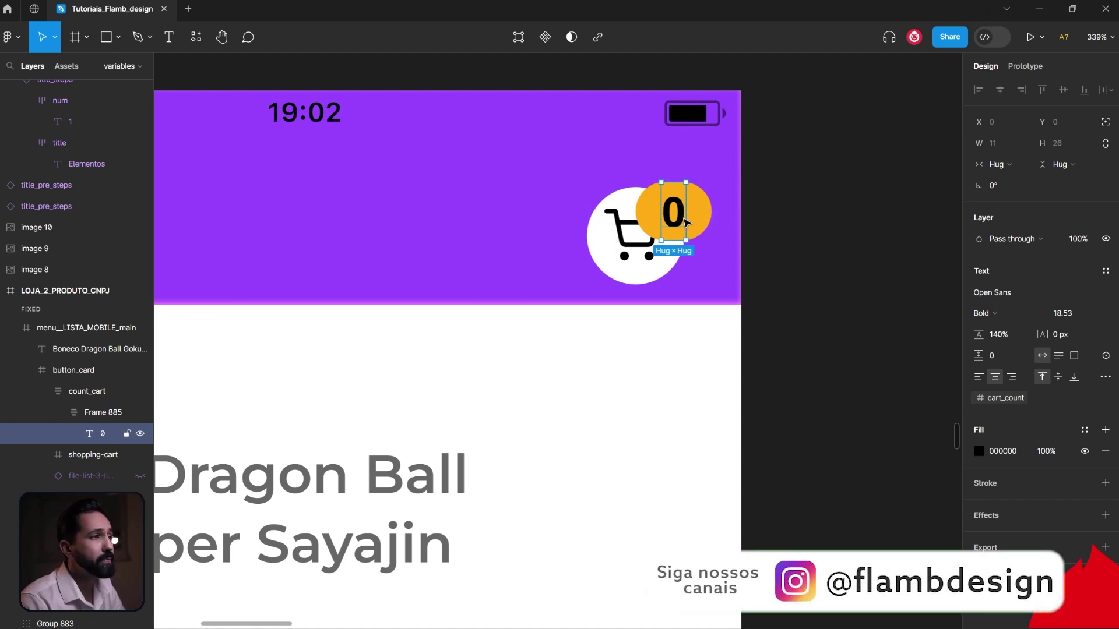
{"action": "left_click", "coordinate": [824, 252]}
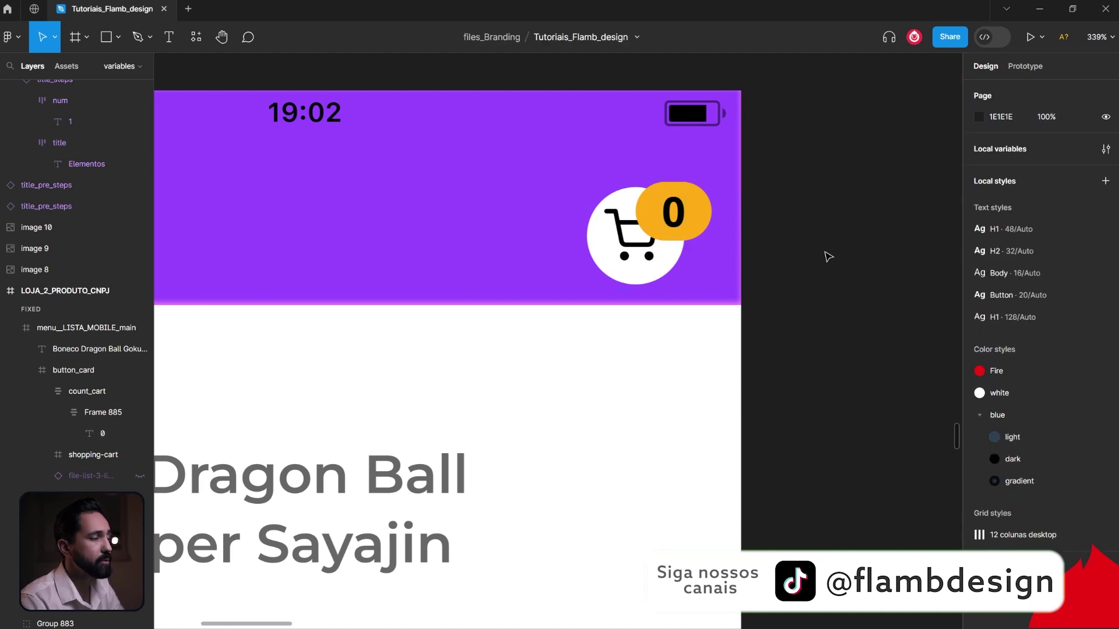
{"action": "key", "text": "shift+0"}
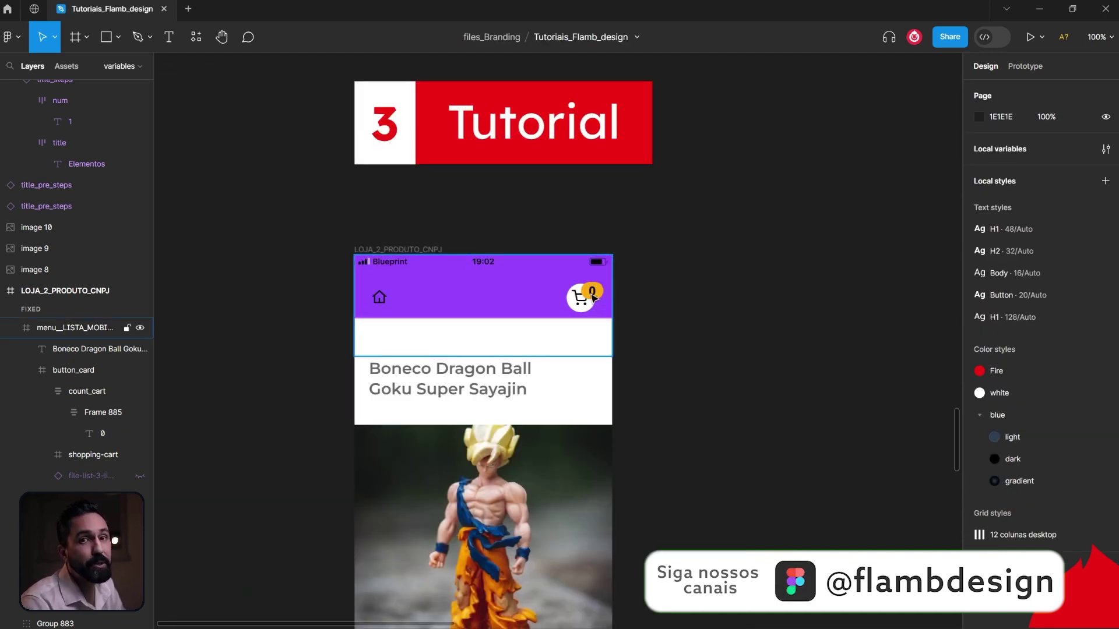
Select the inner ADICIONAR button with the Prototype properties showing.
{"action": "scroll", "coordinate": [736, 367], "scroll_direction": "down", "scroll_amount": 5}
{"action": "scroll", "coordinate": [679, 392], "scroll_direction": "left", "scroll_amount": 1}
{"action": "left_click", "coordinate": [620, 516]}
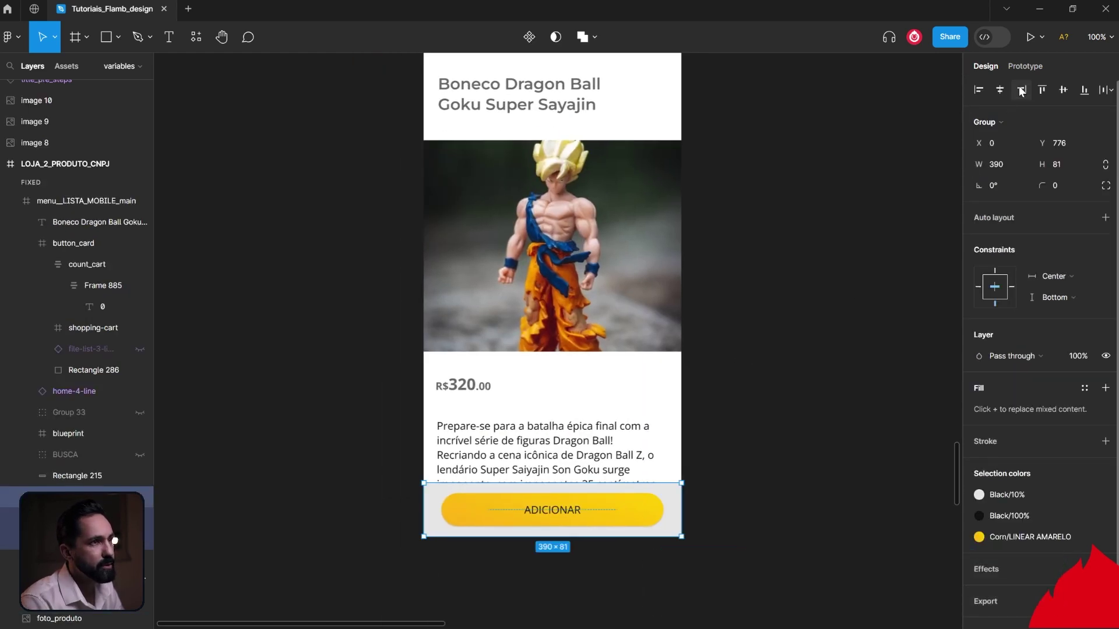
{"action": "left_click", "coordinate": [1030, 70]}
{"action": "left_click", "coordinate": [767, 384]}
{"action": "double_click", "coordinate": [640, 514]}
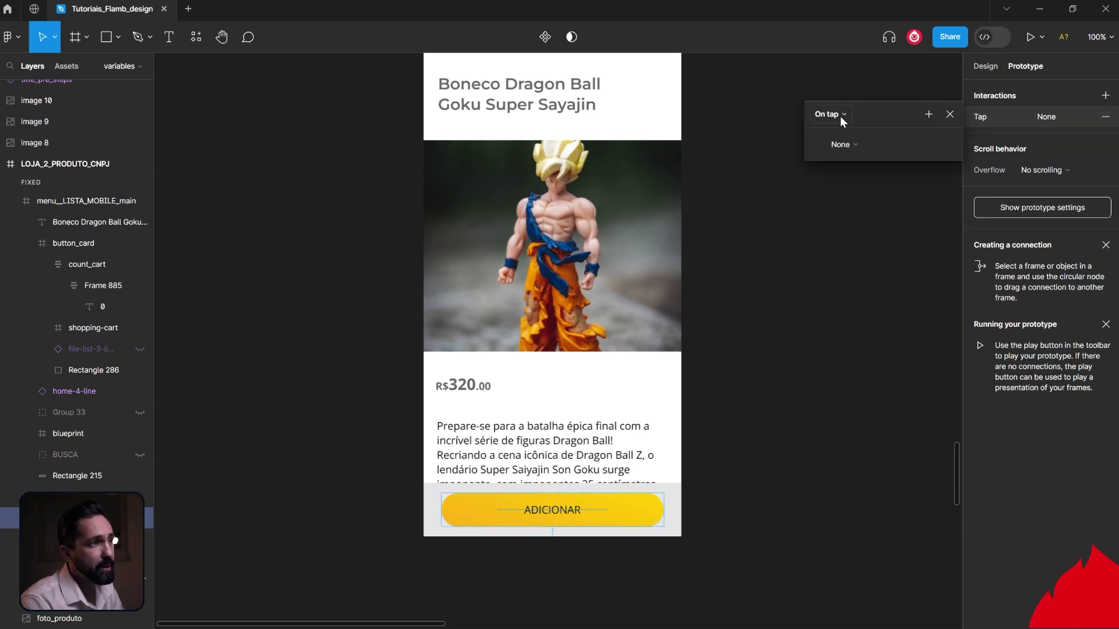
Give ADICIONAR an On tap Set variable action: cart_count = cart_count + 1.
{"action": "left_click", "coordinate": [866, 148]}
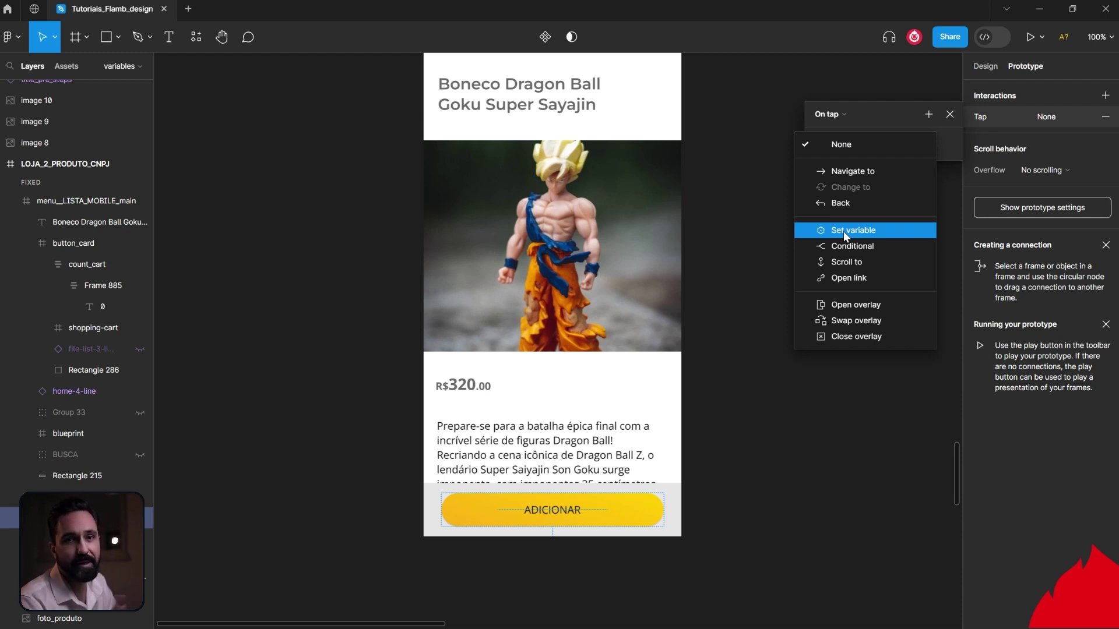
{"action": "left_click", "coordinate": [844, 231]}
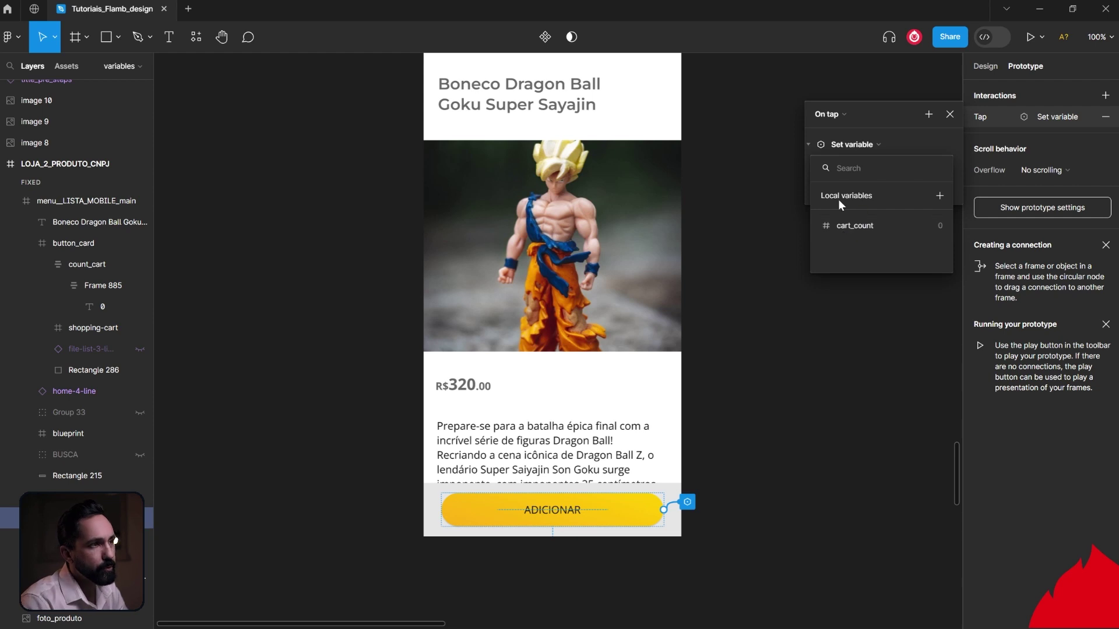
{"action": "left_click", "coordinate": [857, 232]}
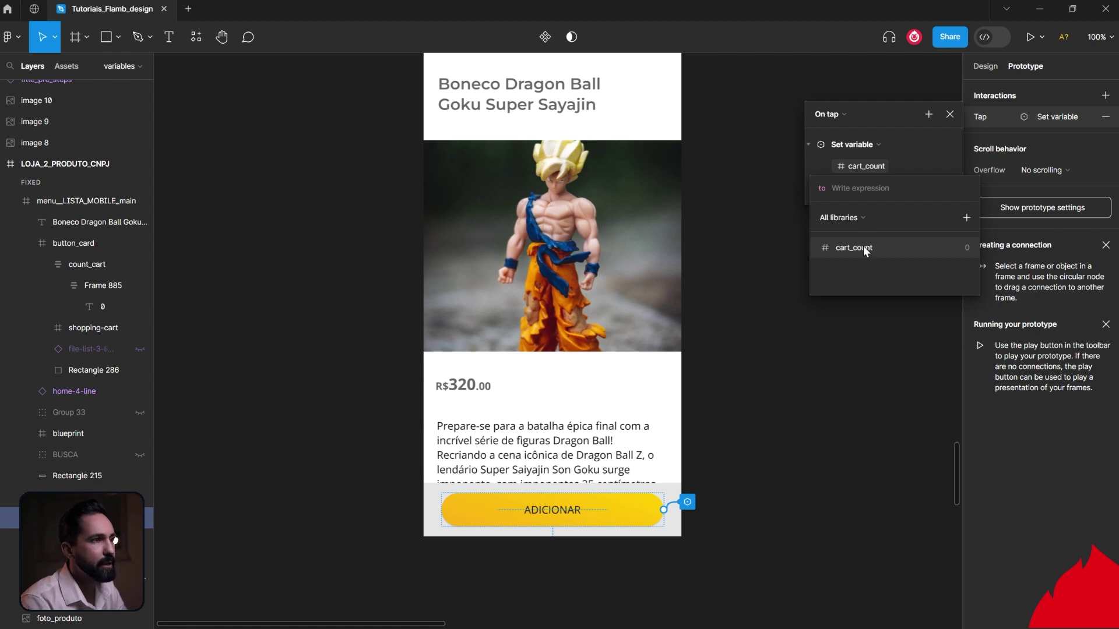
{"action": "left_click", "coordinate": [863, 247]}
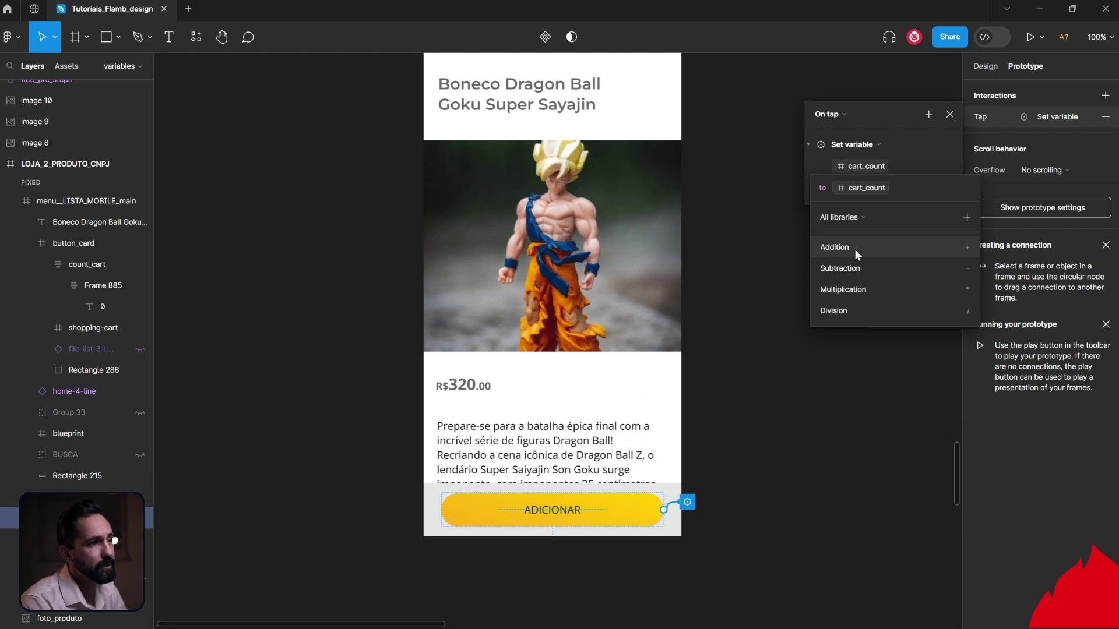
{"action": "left_click", "coordinate": [854, 250]}
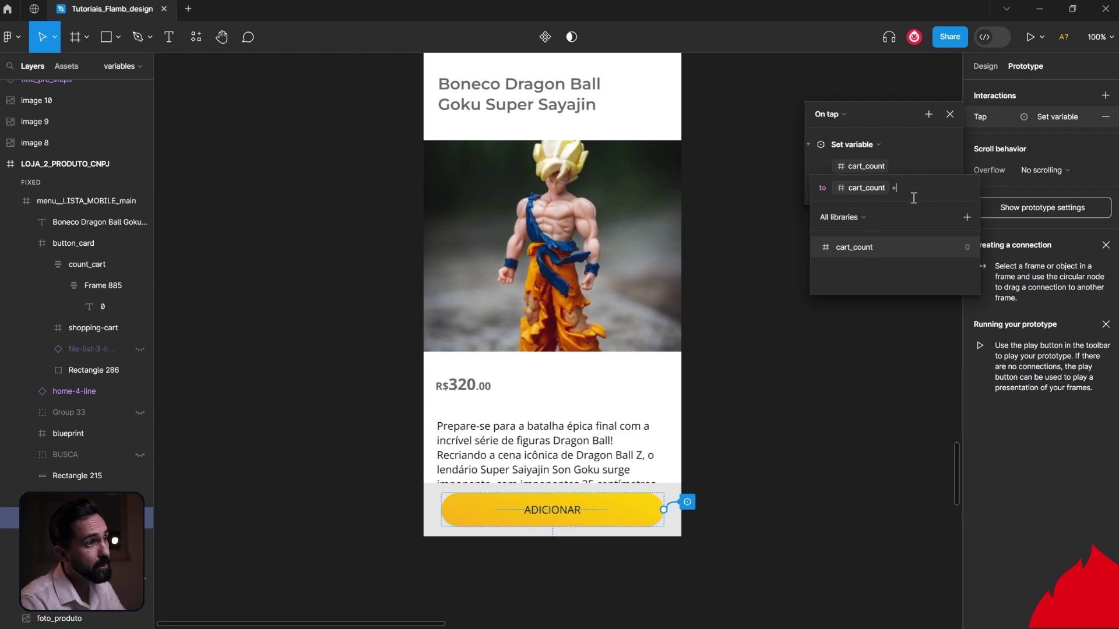
{"action": "type", "text": "1"}
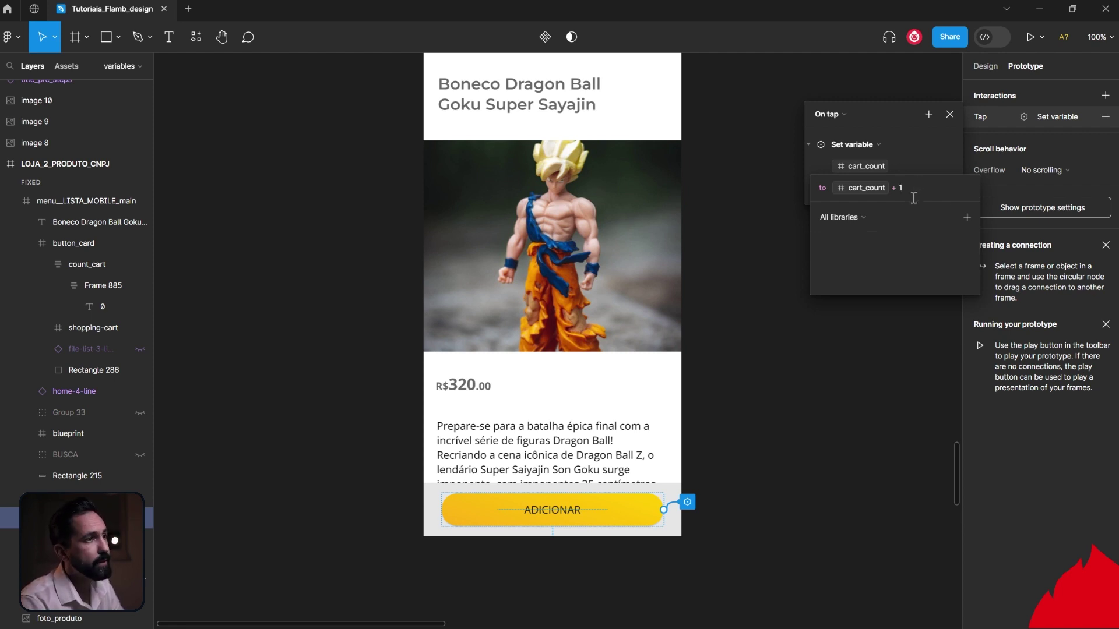
{"action": "key", "text": "Return"}
{"action": "scroll", "coordinate": [806, 437], "scroll_direction": "up", "scroll_amount": 4}
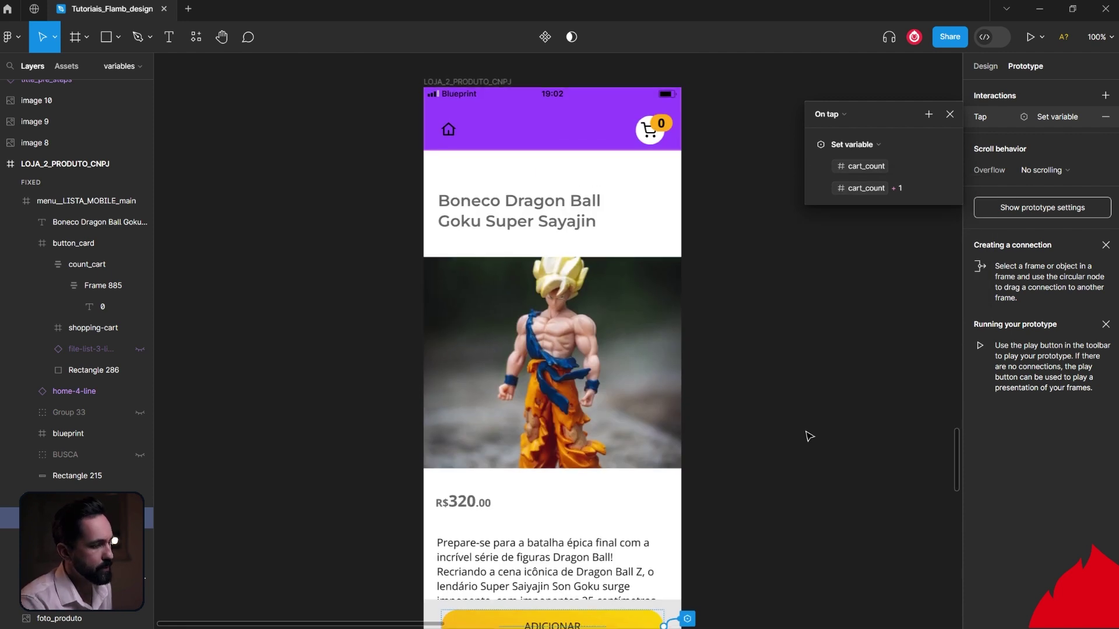
{"action": "key", "text": "Escape"}
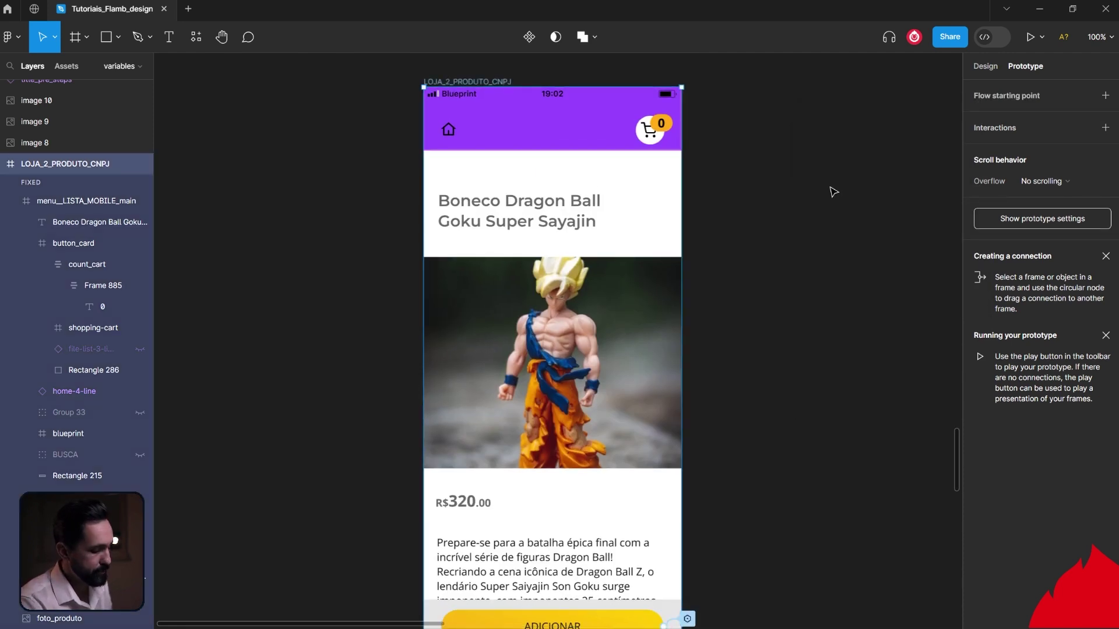
{"action": "key", "text": "shift+space"}
Move the prototype preview aside and show Local variables, listing cart_count at 0.
{"action": "mouse_move", "coordinate": [855, 69]}
{"action": "left_mouse_down"}
{"action": "mouse_move", "coordinate": [896, 79]}
{"action": "mouse_move", "coordinate": [820, 72]}
{"action": "mouse_move", "coordinate": [857, 57]}
{"action": "left_mouse_up"}
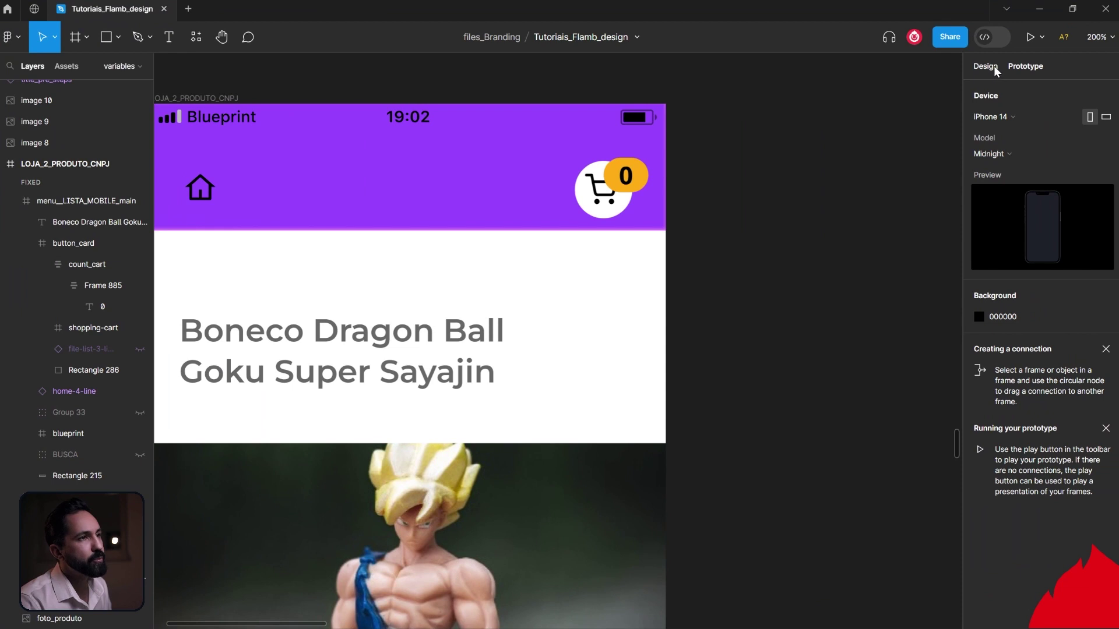
{"action": "left_click", "coordinate": [994, 65]}
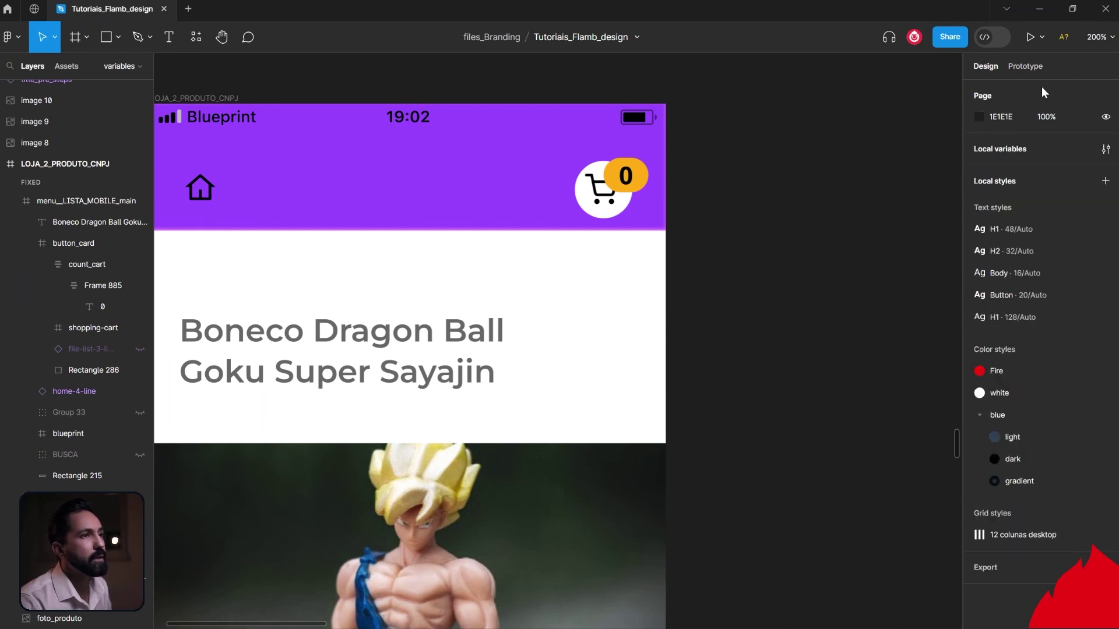
{"action": "left_click", "coordinate": [1105, 149]}
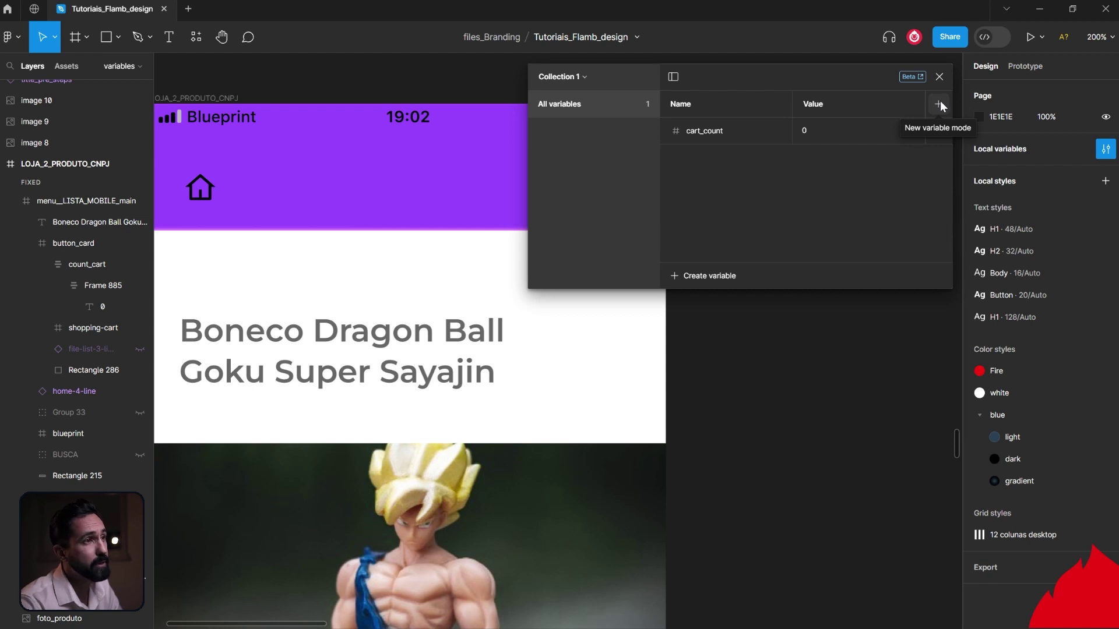
Create a Boolean variable cart_notification, left at False, and close the variables list.
{"action": "left_click", "coordinate": [704, 281]}
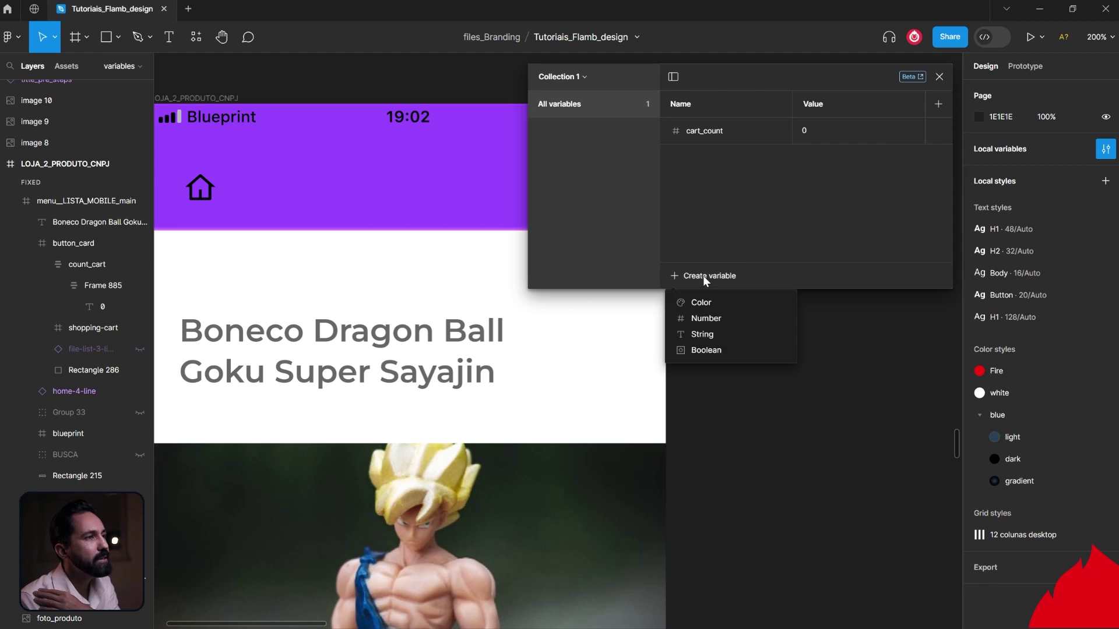
{"action": "left_click", "coordinate": [711, 353]}
{"action": "type", "text": "cart_notification"}
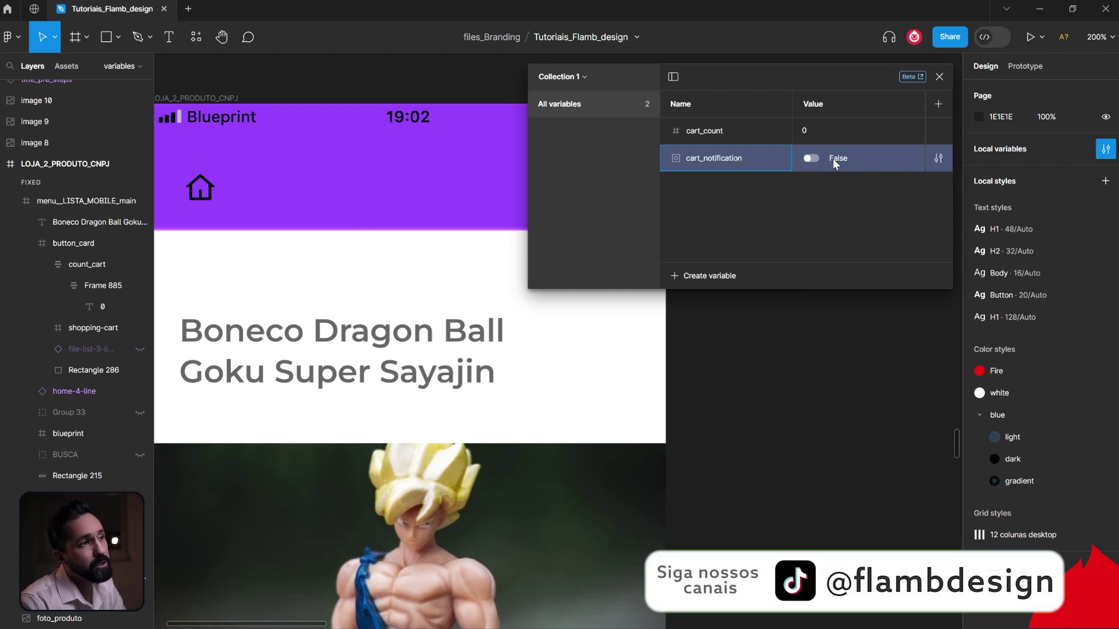
{"action": "left_click", "coordinate": [842, 188]}
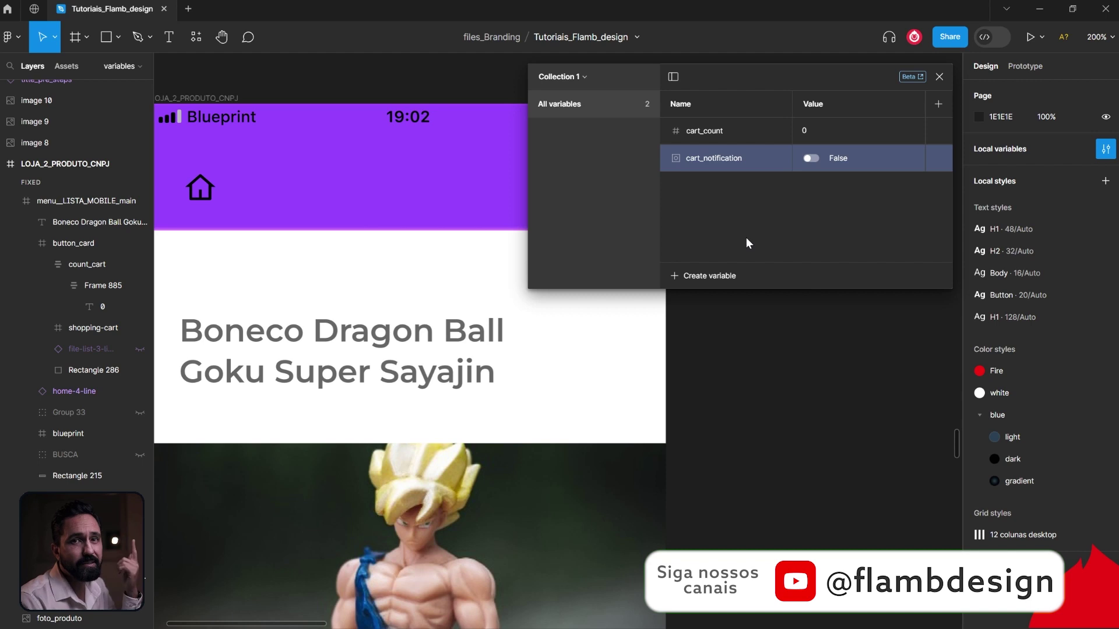
{"action": "left_click", "coordinate": [760, 124]}
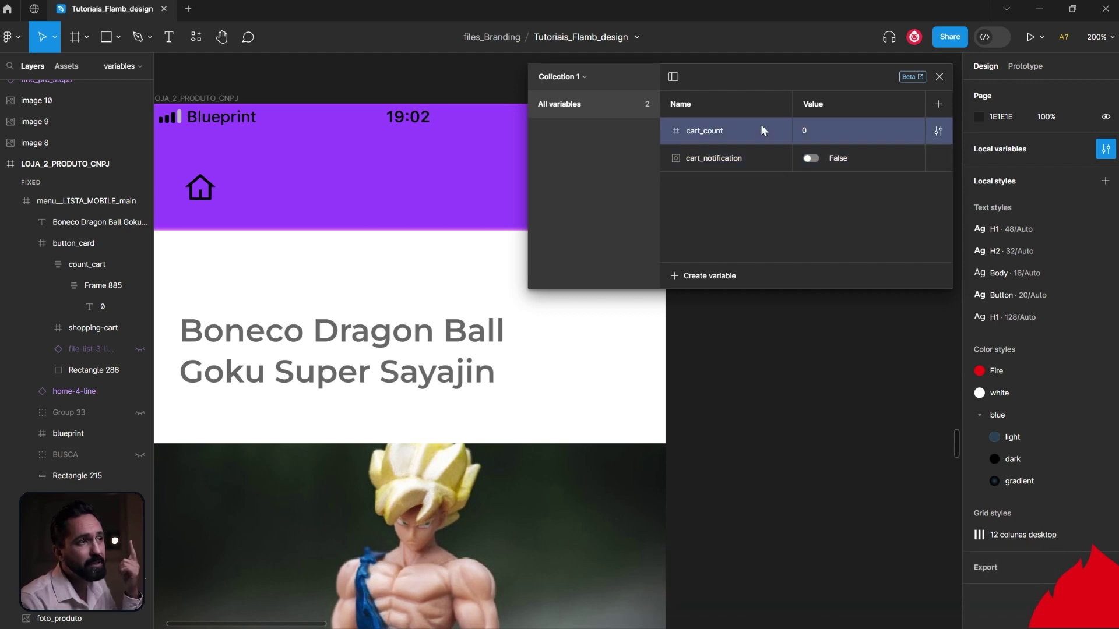
{"action": "double_click", "coordinate": [756, 160]}
{"action": "key", "text": "Return"}
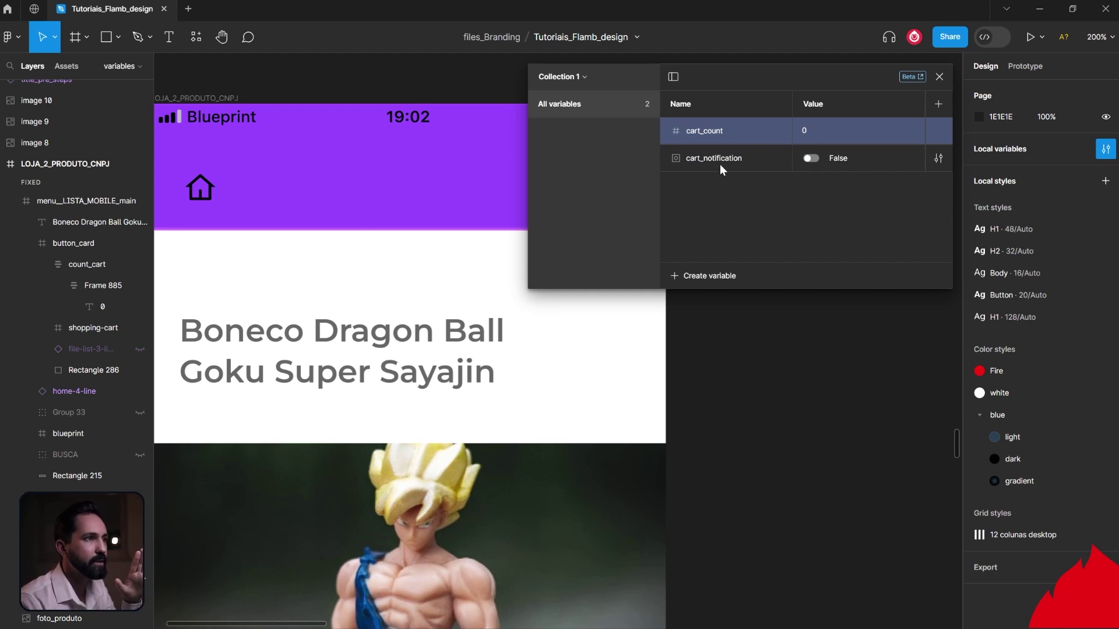
{"action": "left_click", "coordinate": [939, 76]}
{"action": "scroll", "coordinate": [815, 334], "scroll_direction": "up", "scroll_amount": 1}
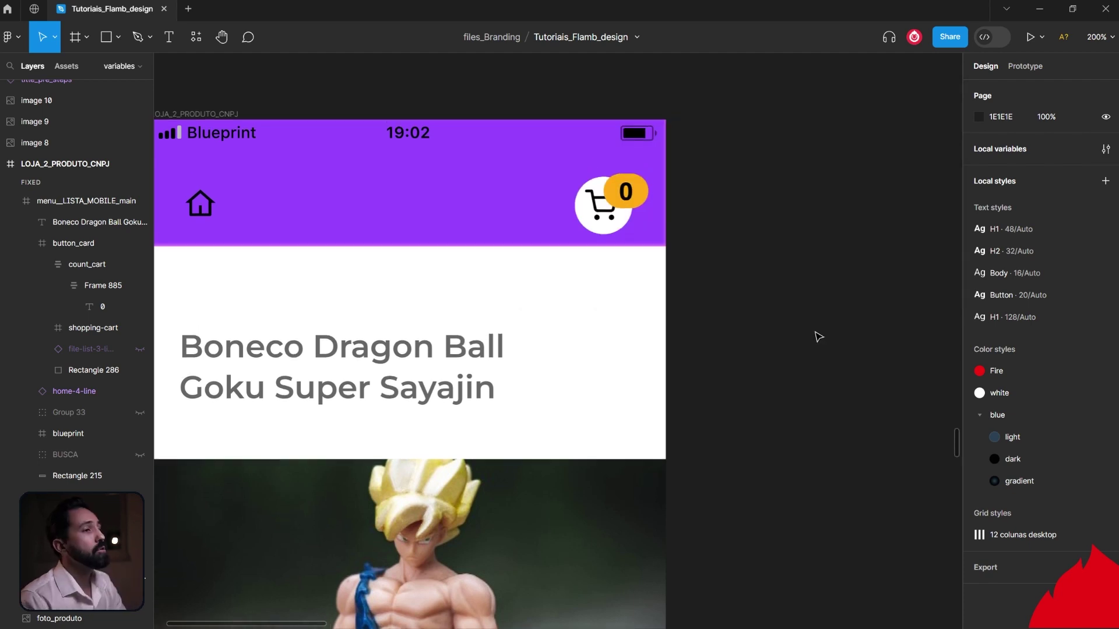
Bind the yellow count_cart badge's layer visibility to cart_notification, hiding the badge.
{"action": "left_click", "coordinate": [621, 207]}
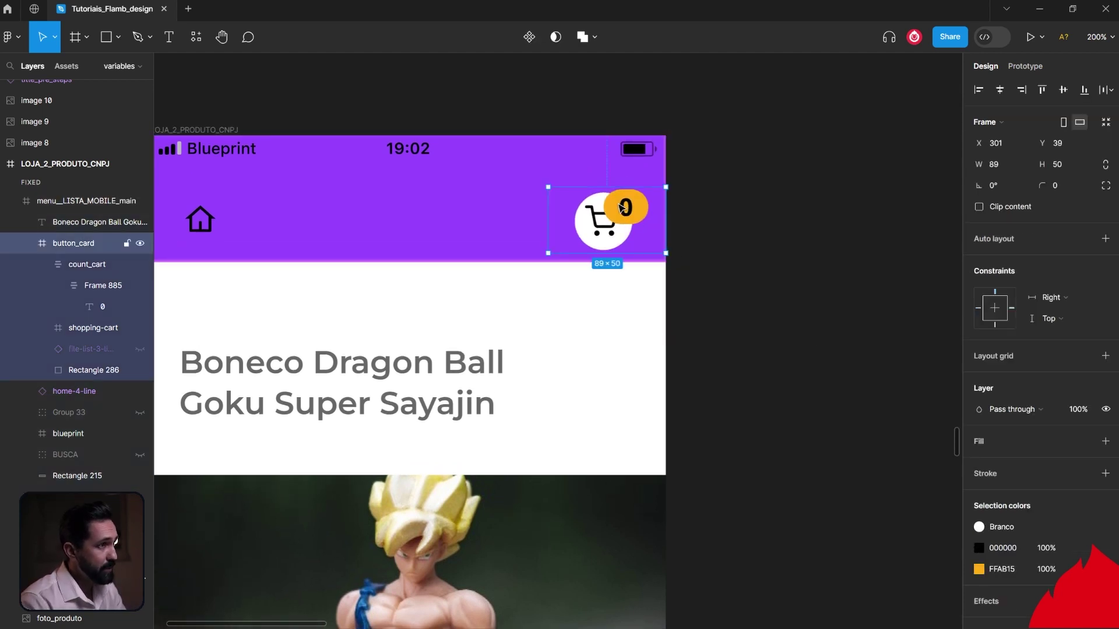
{"action": "double_click", "coordinate": [621, 207]}
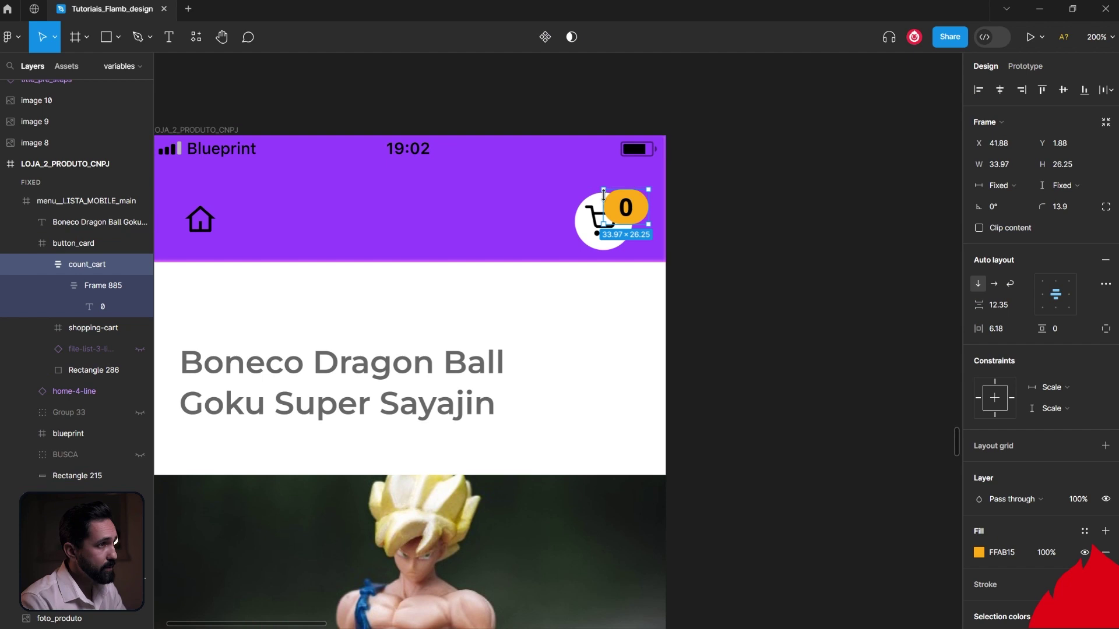
{"action": "mouse_move", "coordinate": [86, 264]}
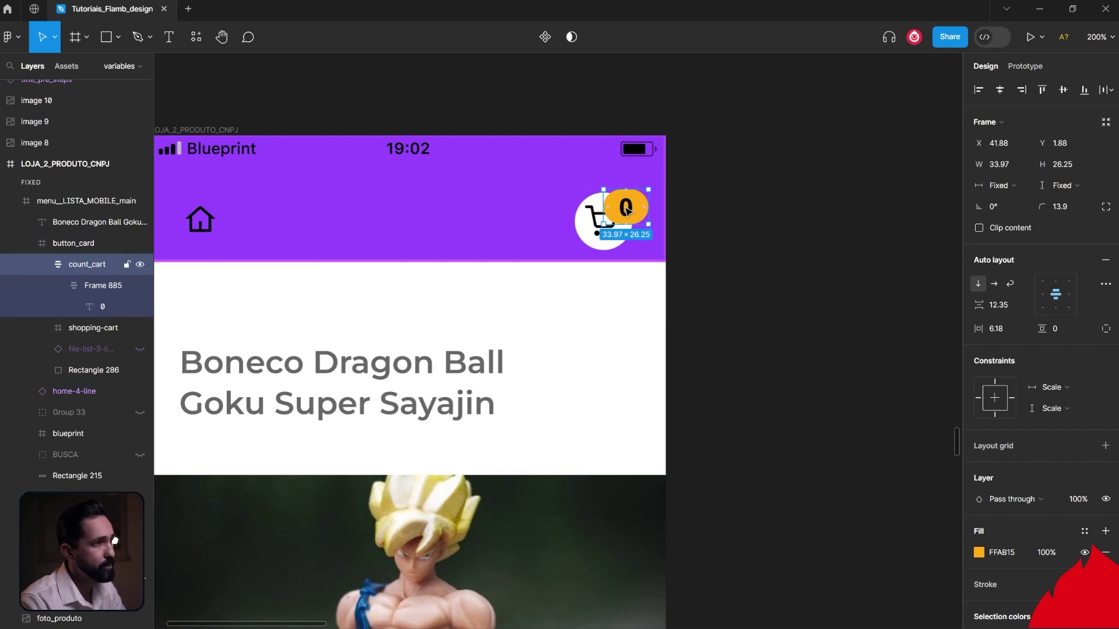
{"action": "scroll", "coordinate": [1064, 494], "scroll_direction": "down", "scroll_amount": 2}
{"action": "scroll", "coordinate": [1064, 494], "scroll_direction": "down", "scroll_amount": 2}
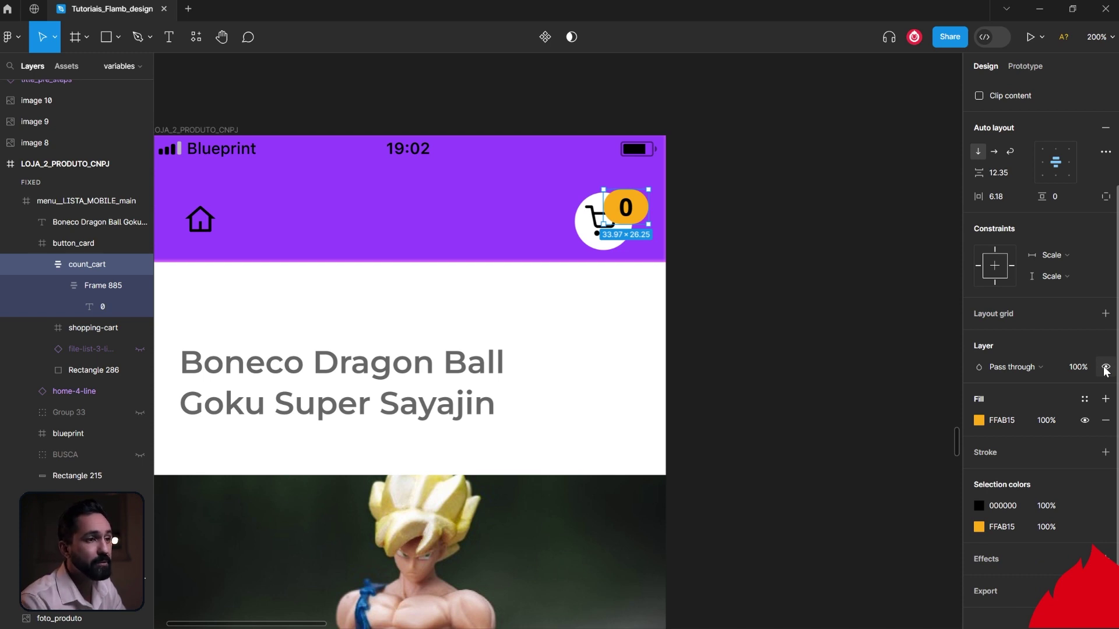
{"action": "left_click", "coordinate": [1105, 369]}
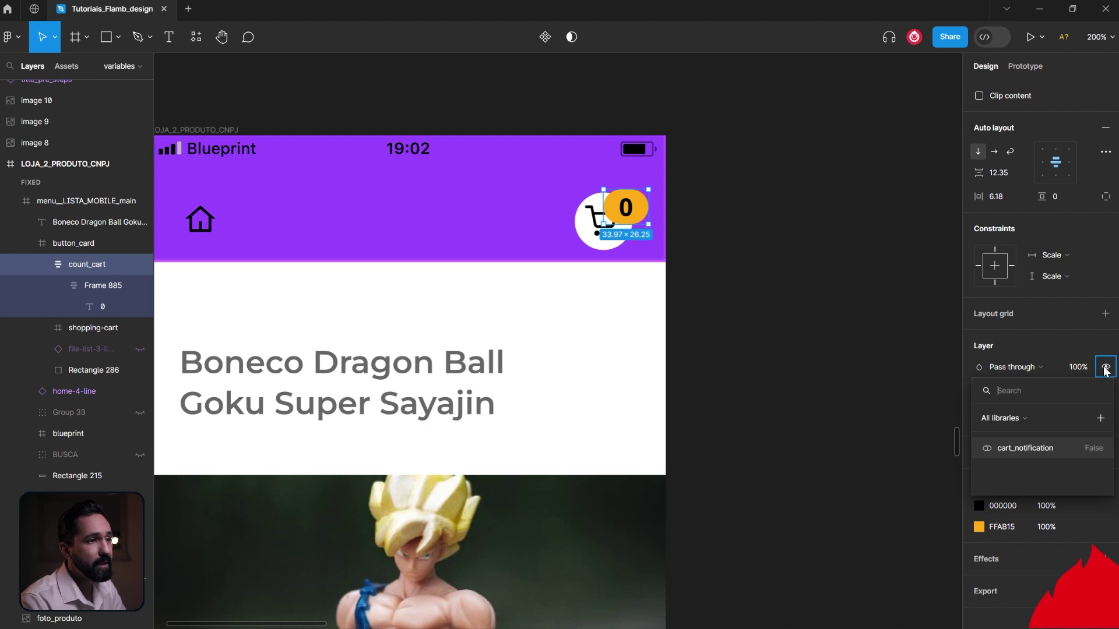
{"action": "left_click", "coordinate": [1006, 449]}
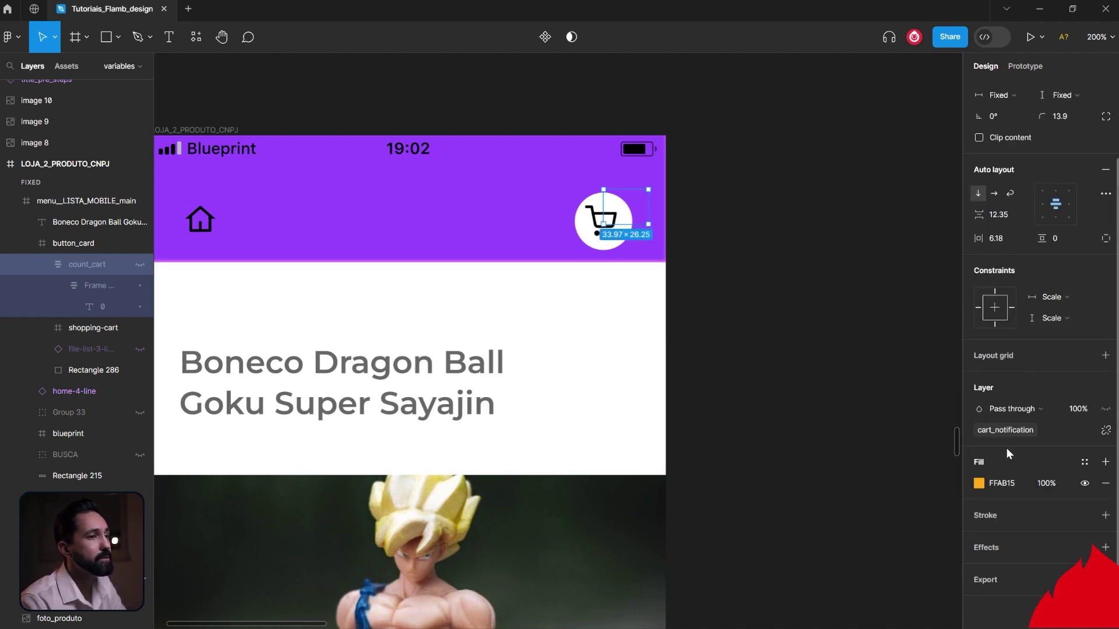
{"action": "key", "text": "Escape"}
{"action": "left_click", "coordinate": [1106, 149]}
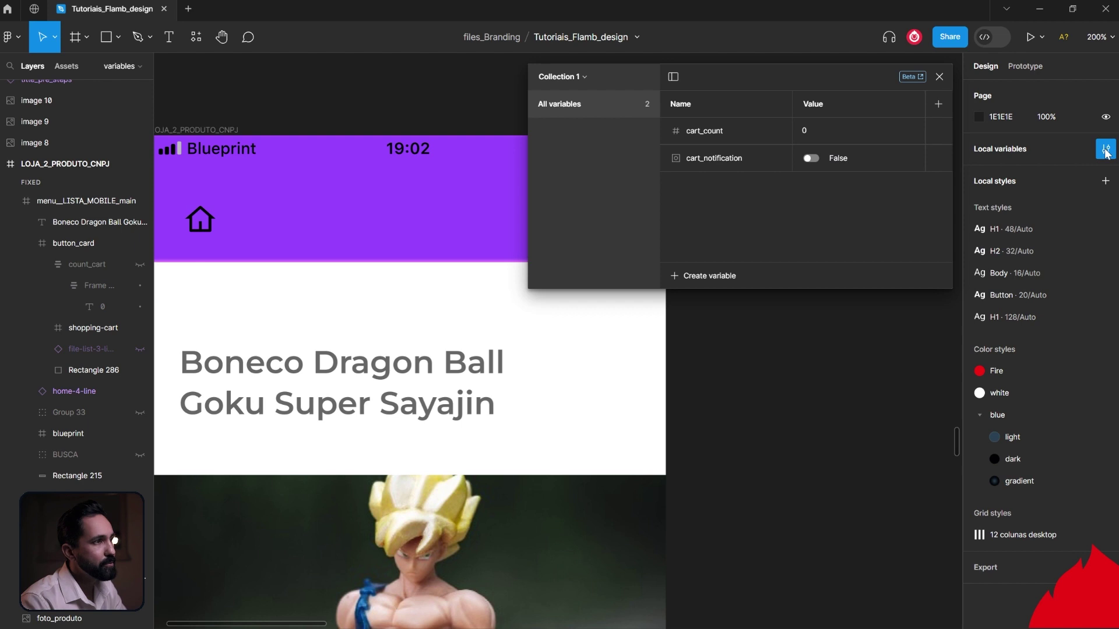
Toggle cart_notification to True to show the badge, then back to False to hide it.
{"action": "scroll", "coordinate": [786, 391], "scroll_direction": "up", "scroll_amount": 3}
{"action": "scroll", "coordinate": [787, 391], "scroll_direction": "right", "scroll_amount": 3}
{"action": "mouse_move", "coordinate": [819, 169]}
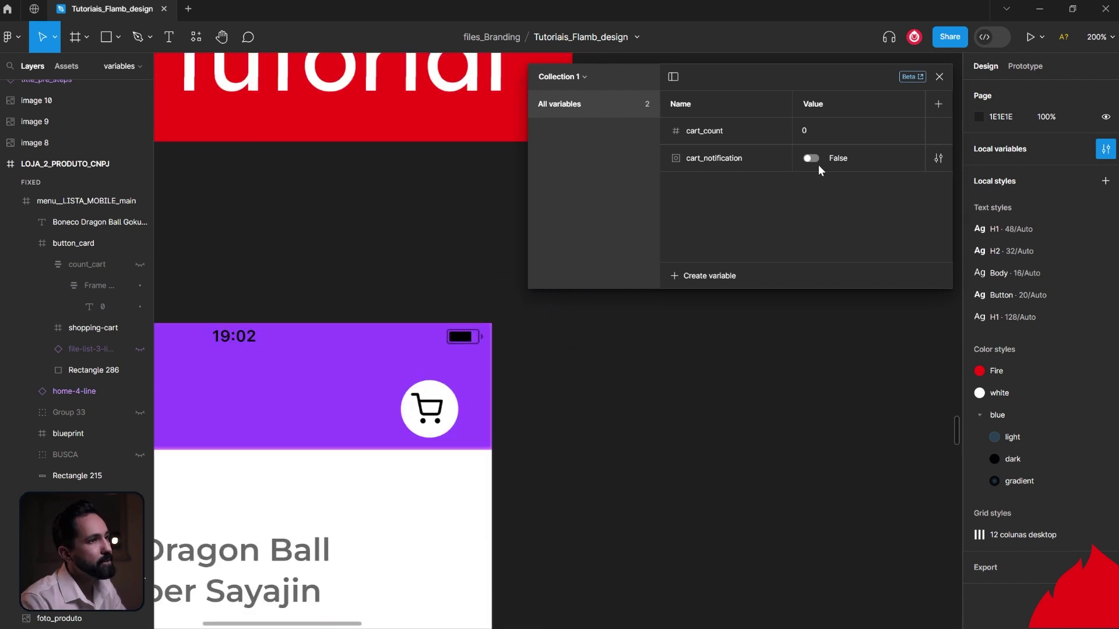
{"action": "left_click", "coordinate": [811, 158]}
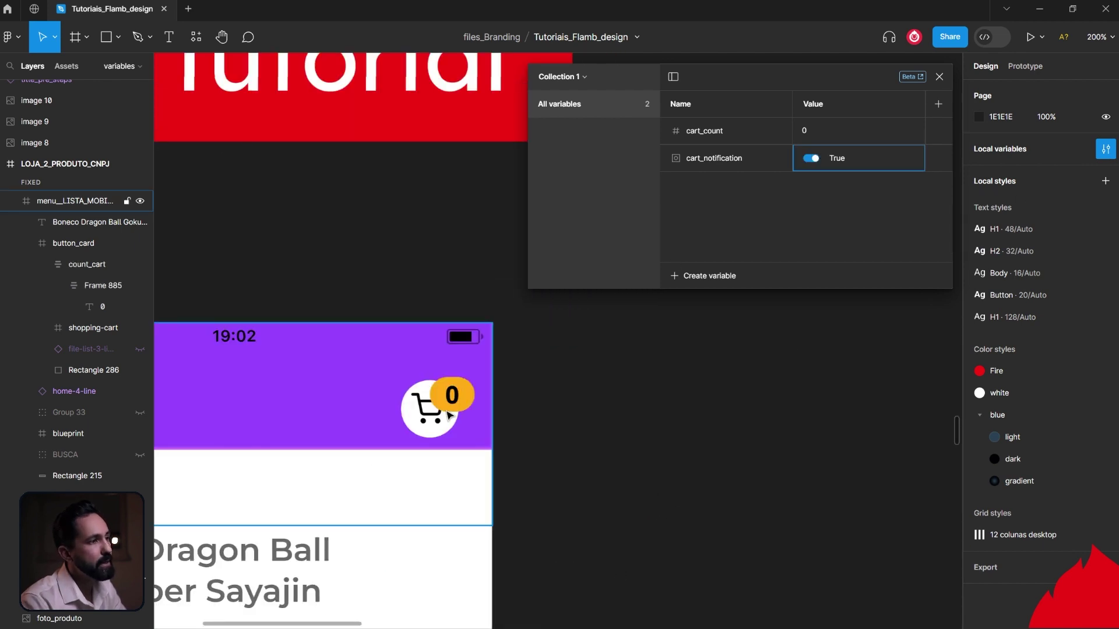
{"action": "left_click", "coordinate": [811, 158]}
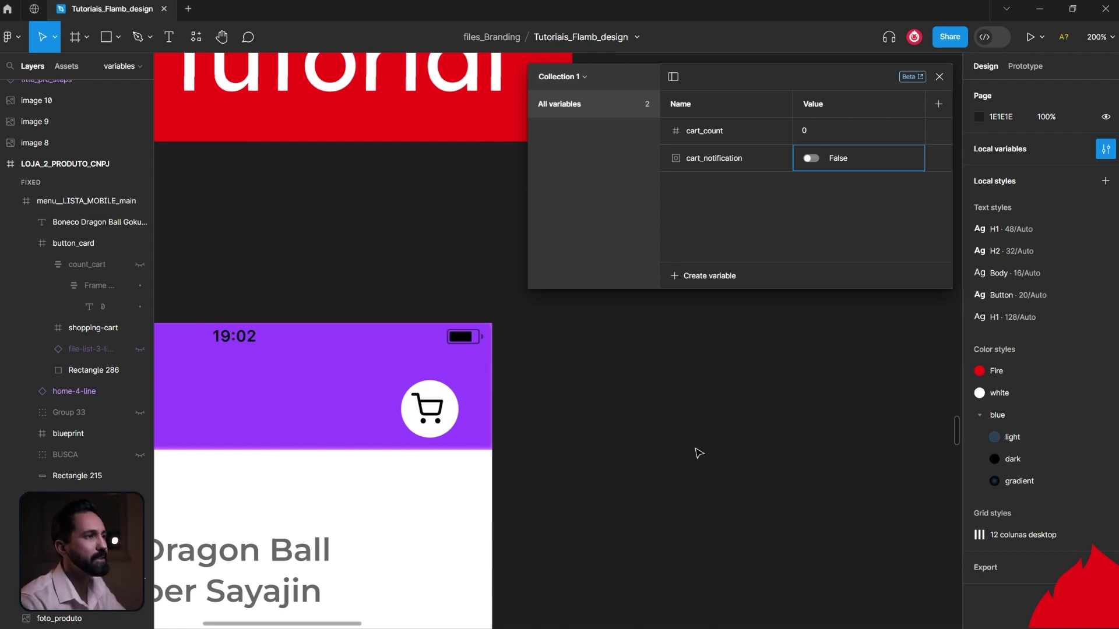
{"action": "scroll", "coordinate": [695, 452], "scroll_direction": "down", "scroll_amount": 5}
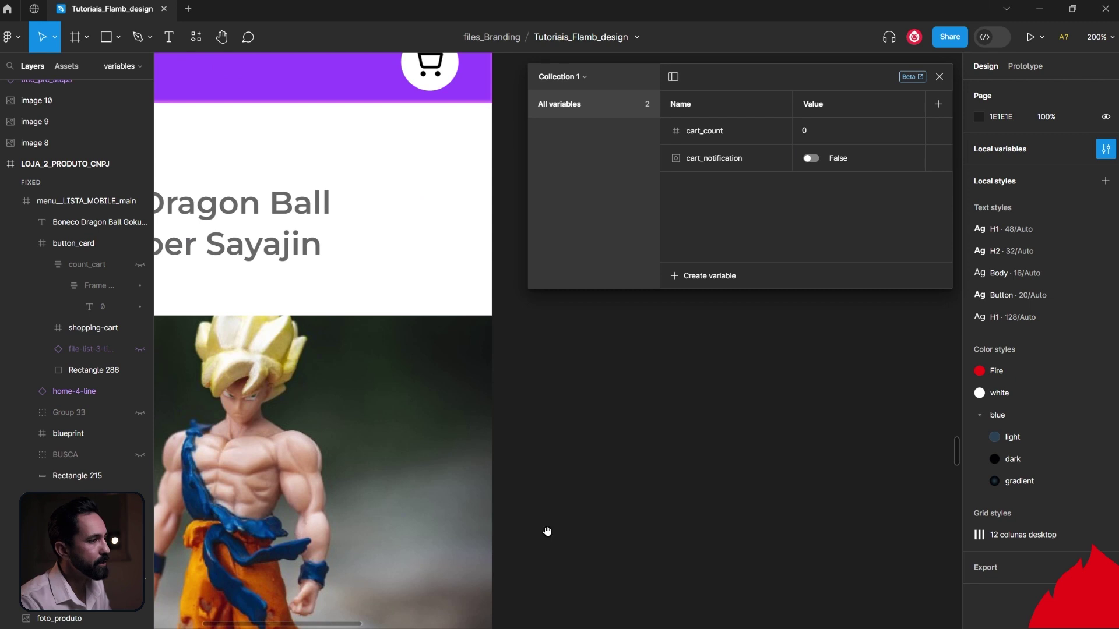
{"action": "left_click_drag", "start_coordinate": [548, 530], "coordinate": [629, 312]}
{"action": "scroll", "coordinate": [630, 378], "scroll_direction": "down", "scroll_amount": 2}
{"action": "scroll", "coordinate": [623, 440], "scroll_direction": "down", "scroll_amount": 2}
{"action": "scroll", "coordinate": [617, 439], "scroll_direction": "down", "scroll_amount": 2}
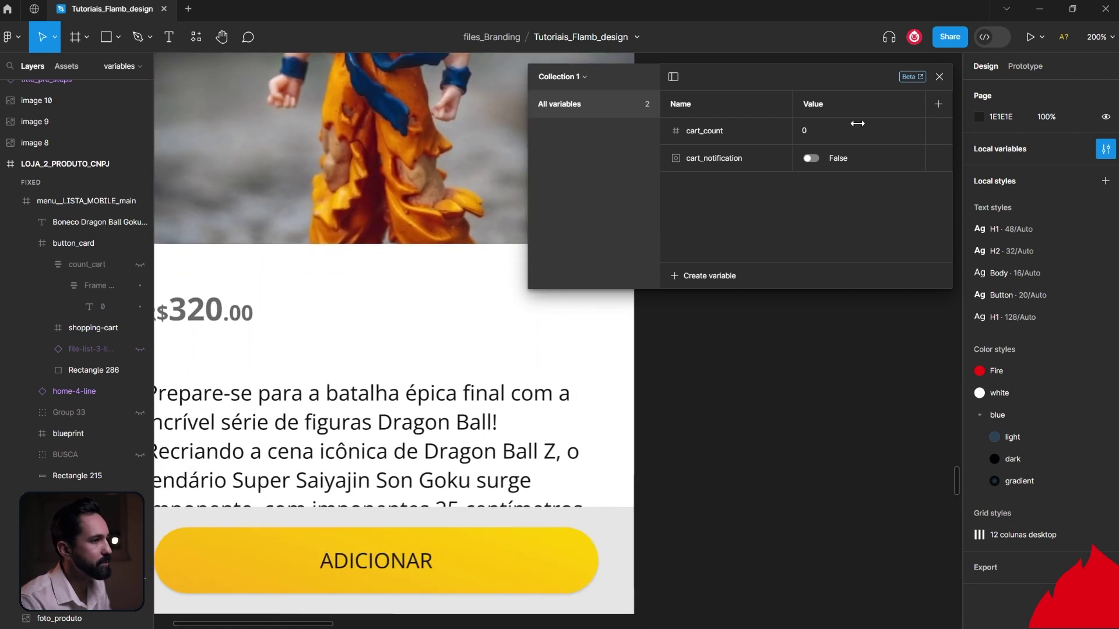
{"action": "left_click", "coordinate": [937, 77]}
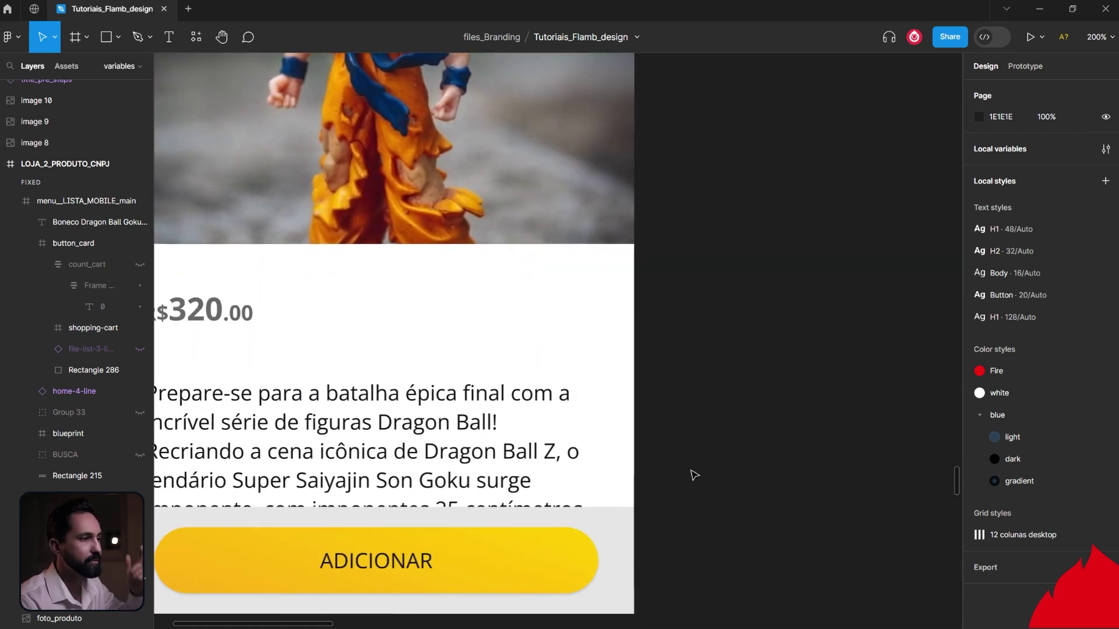
Select the inner ADICIONAR button and open its On tap interaction settings.
{"action": "scroll", "coordinate": [583, 513], "scroll_direction": "down", "scroll_amount": 1}
{"action": "double_click", "coordinate": [507, 537]}
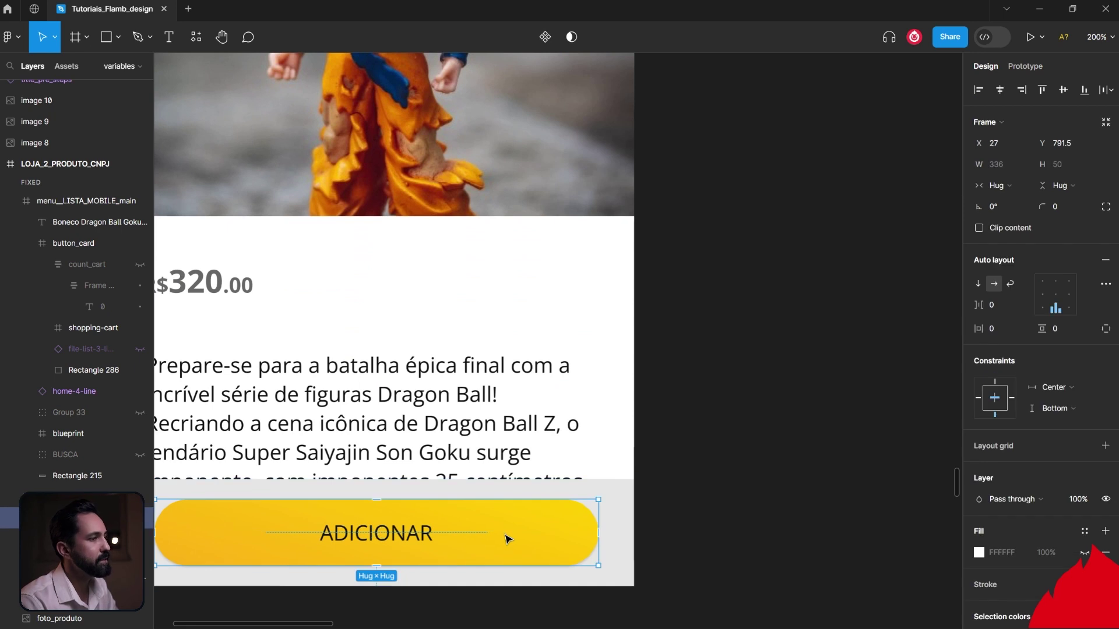
{"action": "left_click", "coordinate": [1038, 67]}
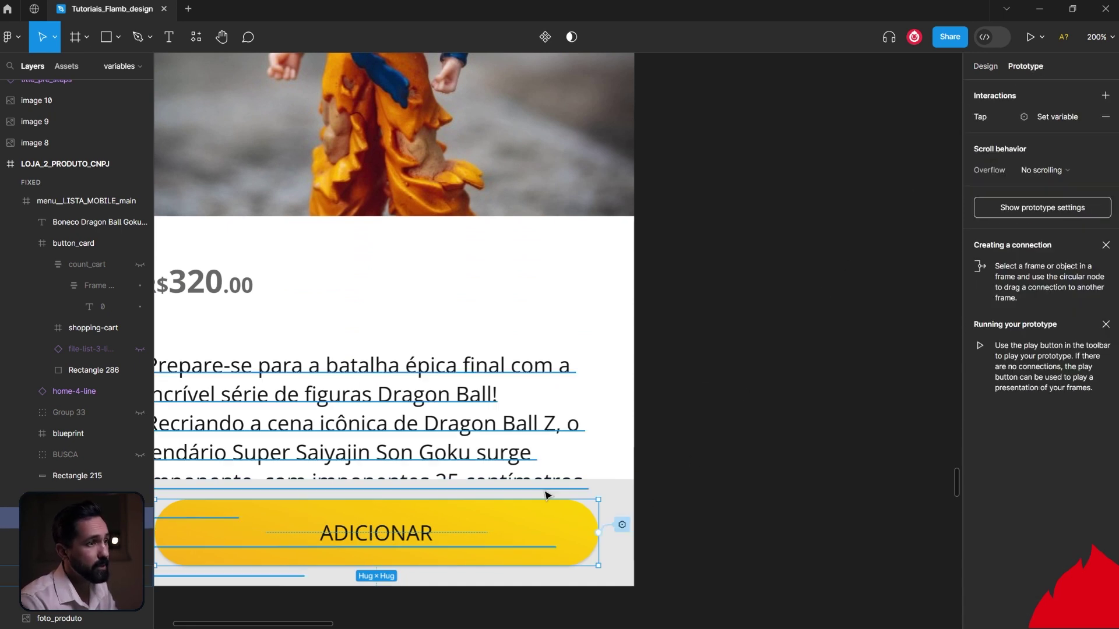
{"action": "left_click", "coordinate": [622, 524]}
{"action": "scroll", "coordinate": [712, 482], "scroll_direction": "down", "scroll_amount": 3}
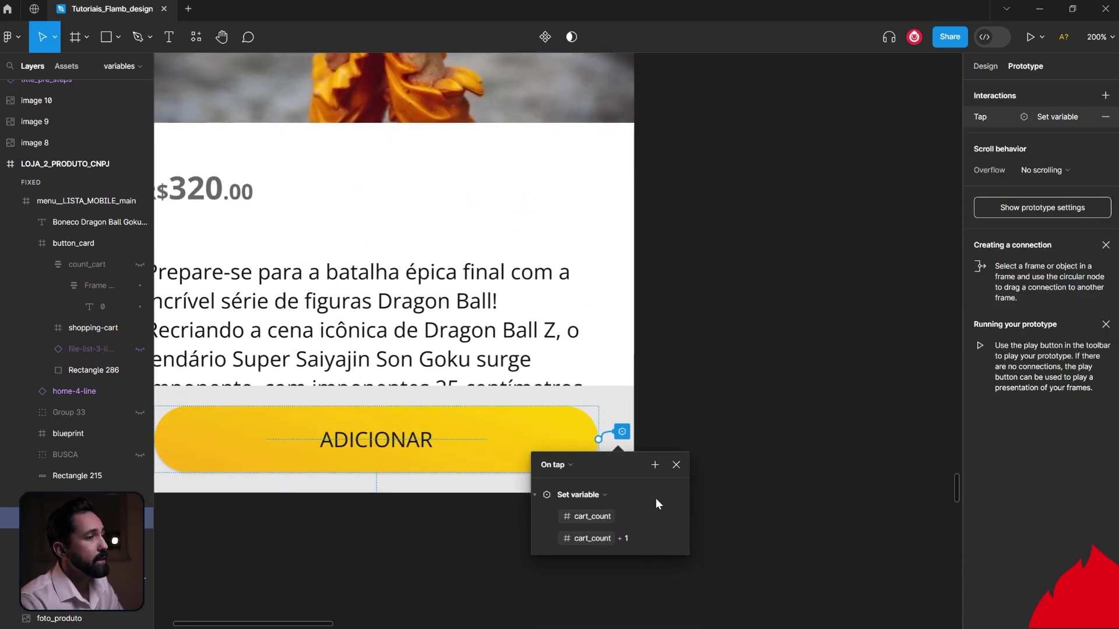
{"action": "mouse_move", "coordinate": [603, 494]}
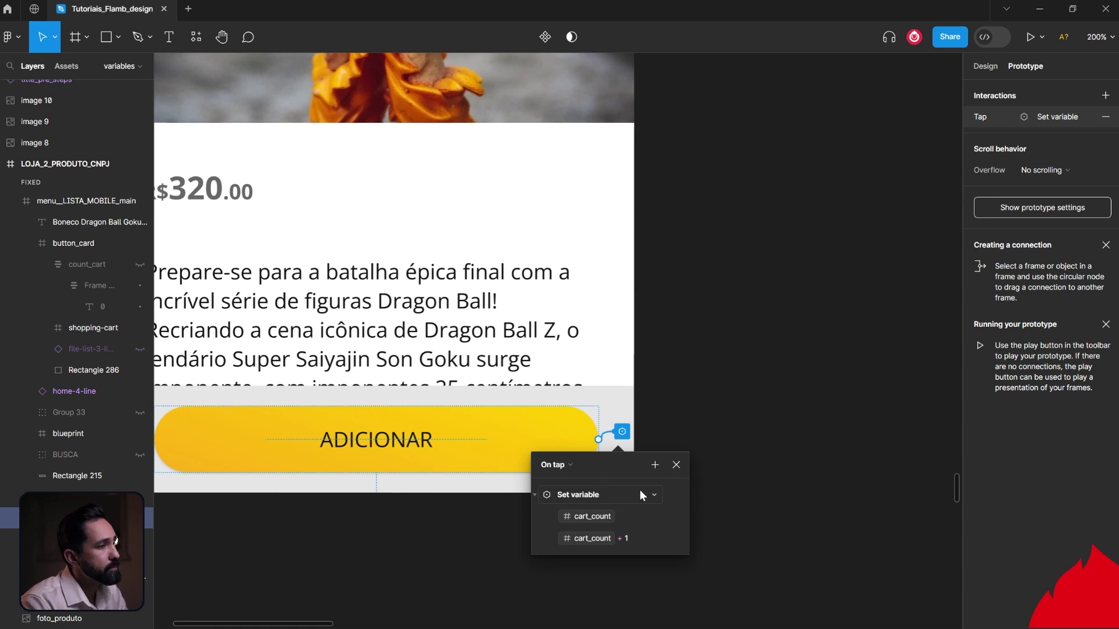
{"action": "left_click", "coordinate": [655, 495]}
{"action": "left_click", "coordinate": [576, 495]}
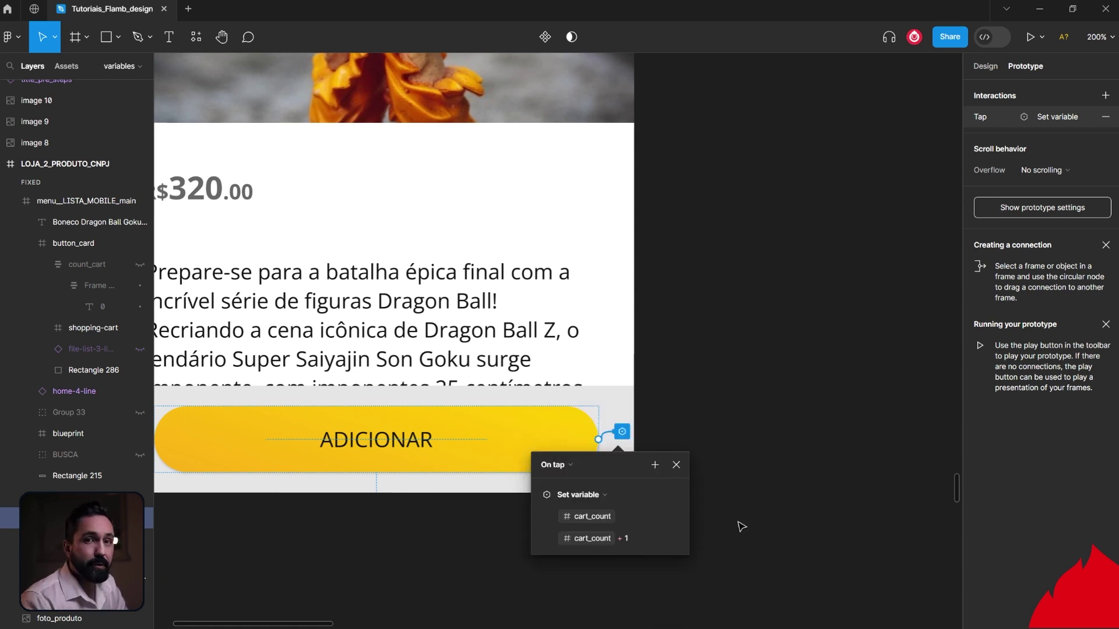
Add a second Set variable action setting cart_notification to true.
{"action": "left_click", "coordinate": [655, 465]}
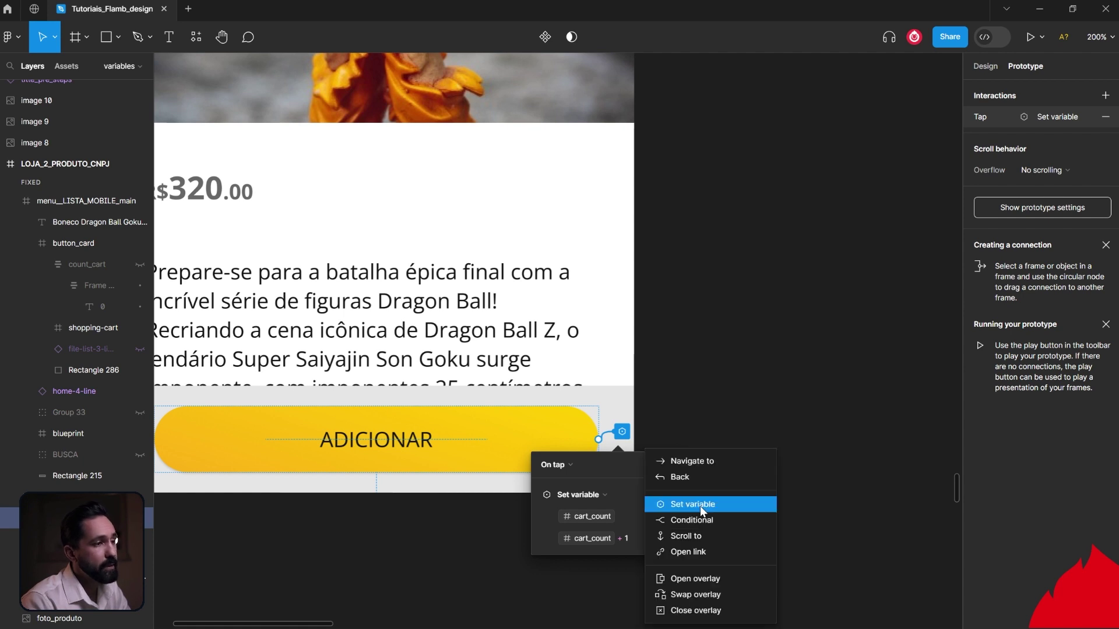
{"action": "left_click", "coordinate": [700, 506]}
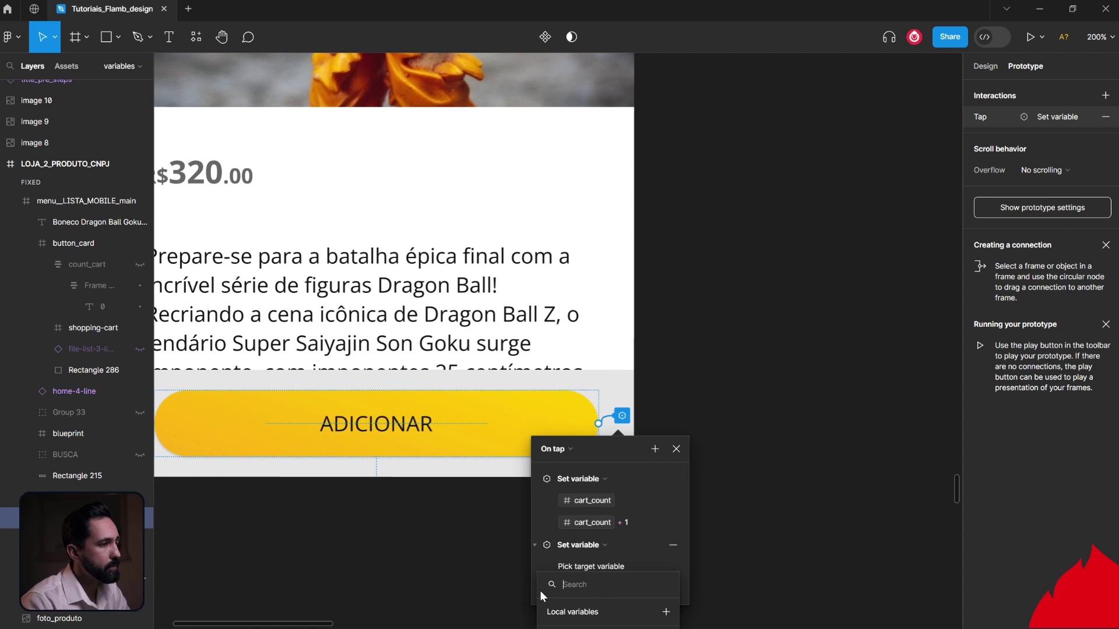
{"action": "left_click", "coordinate": [575, 570]}
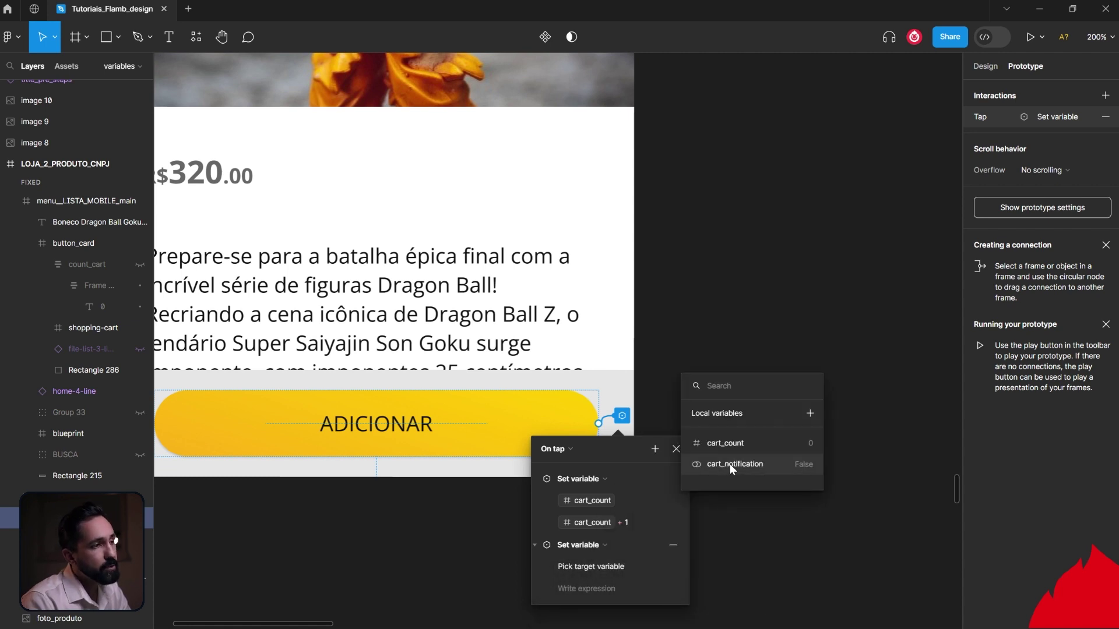
{"action": "left_click", "coordinate": [729, 464]}
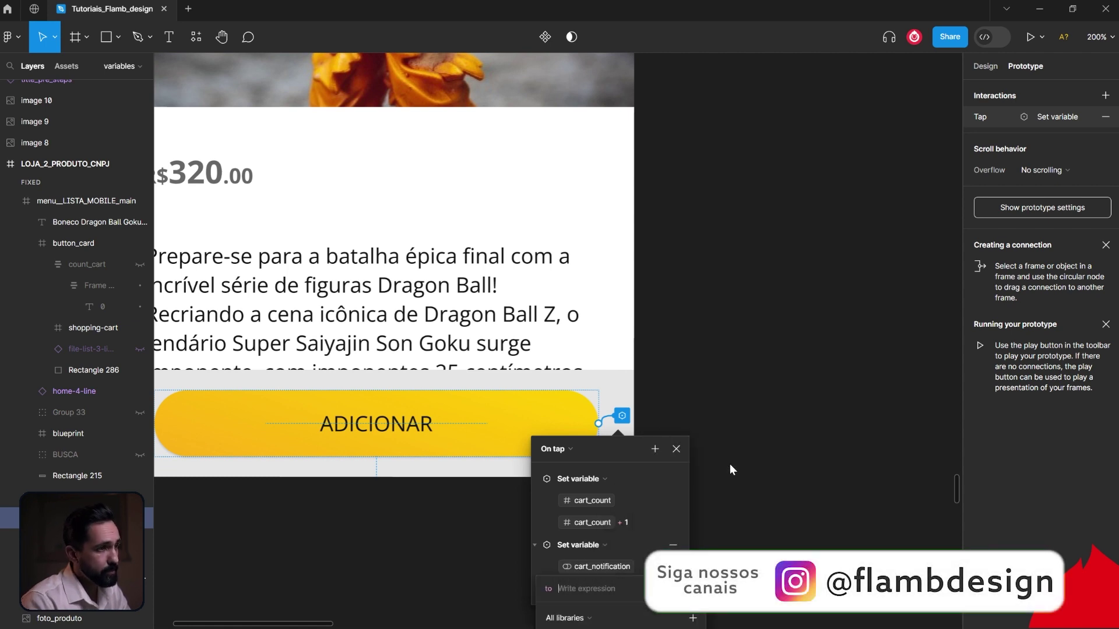
{"action": "left_click", "coordinate": [595, 444]}
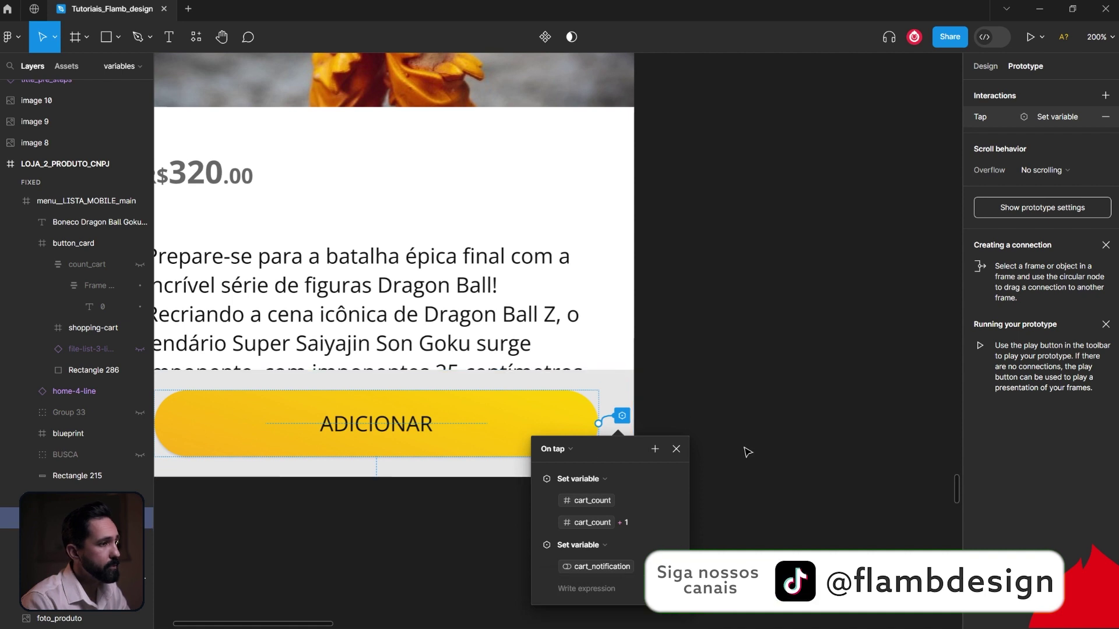
{"action": "scroll", "coordinate": [747, 452], "scroll_direction": "down", "scroll_amount": 5}
{"action": "left_click", "coordinate": [606, 385]}
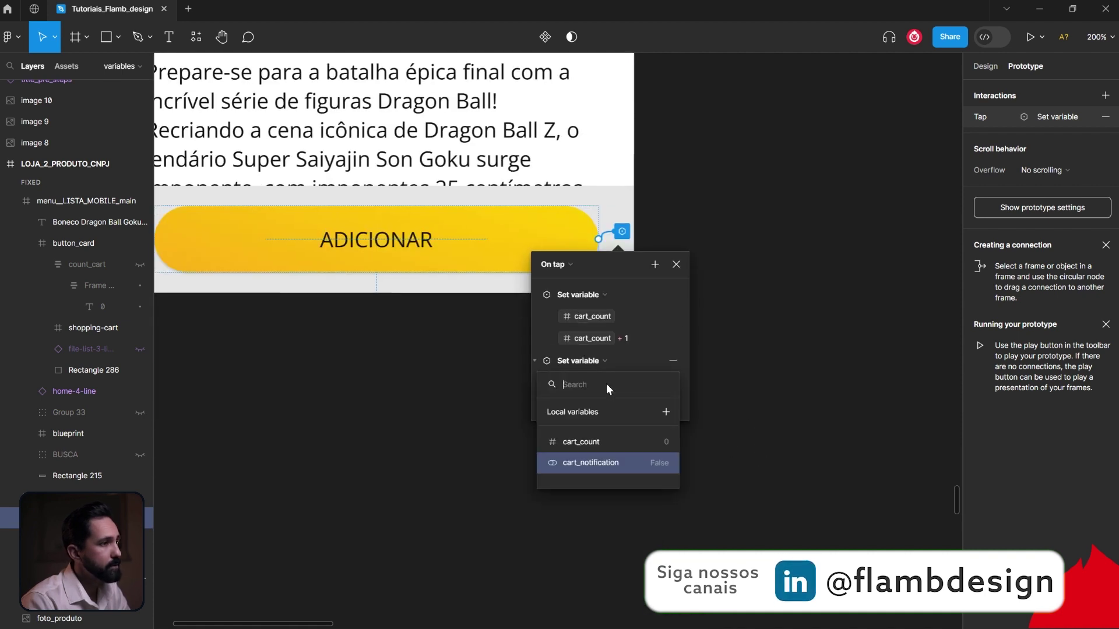
{"action": "left_click", "coordinate": [589, 463]}
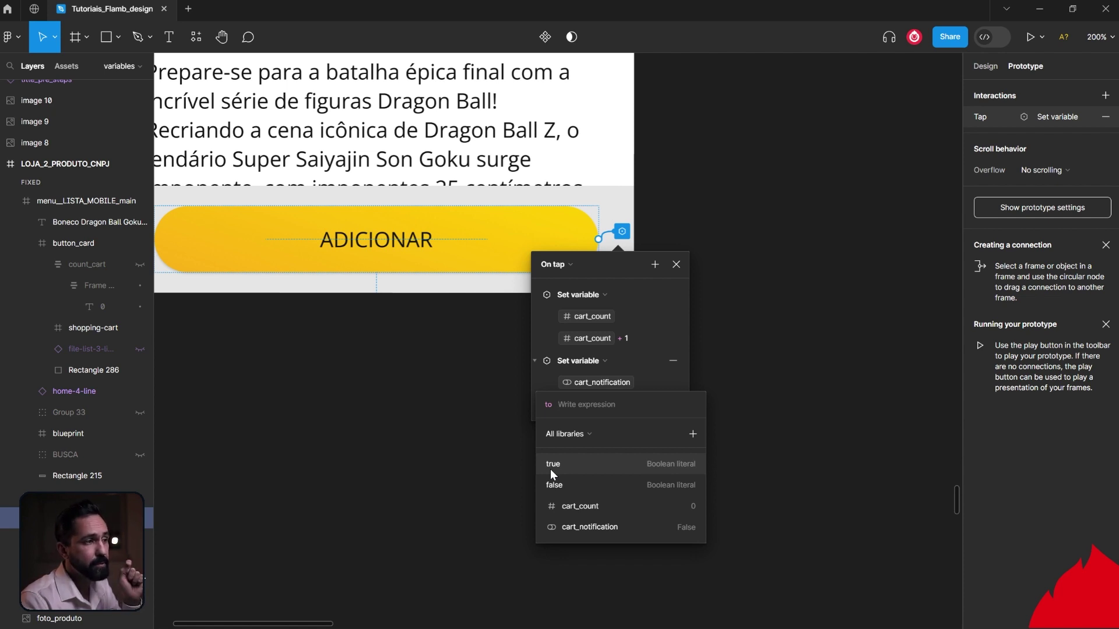
{"action": "left_click", "coordinate": [549, 464]}
{"action": "key", "text": "Return"}
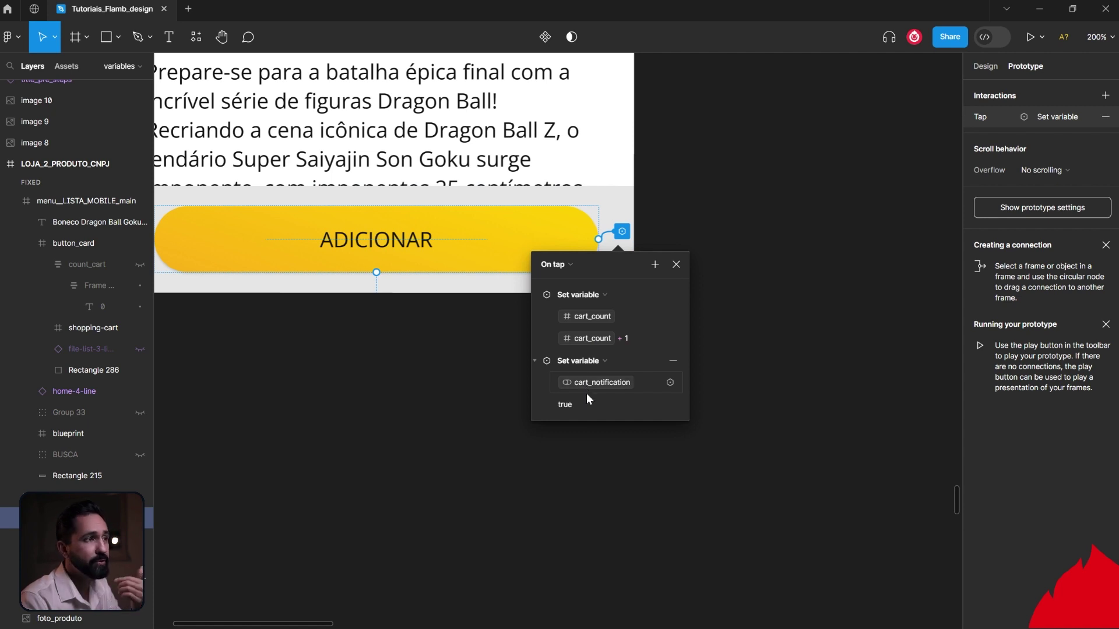
{"action": "left_click", "coordinate": [611, 485]}
{"action": "key", "text": "shift+1"}
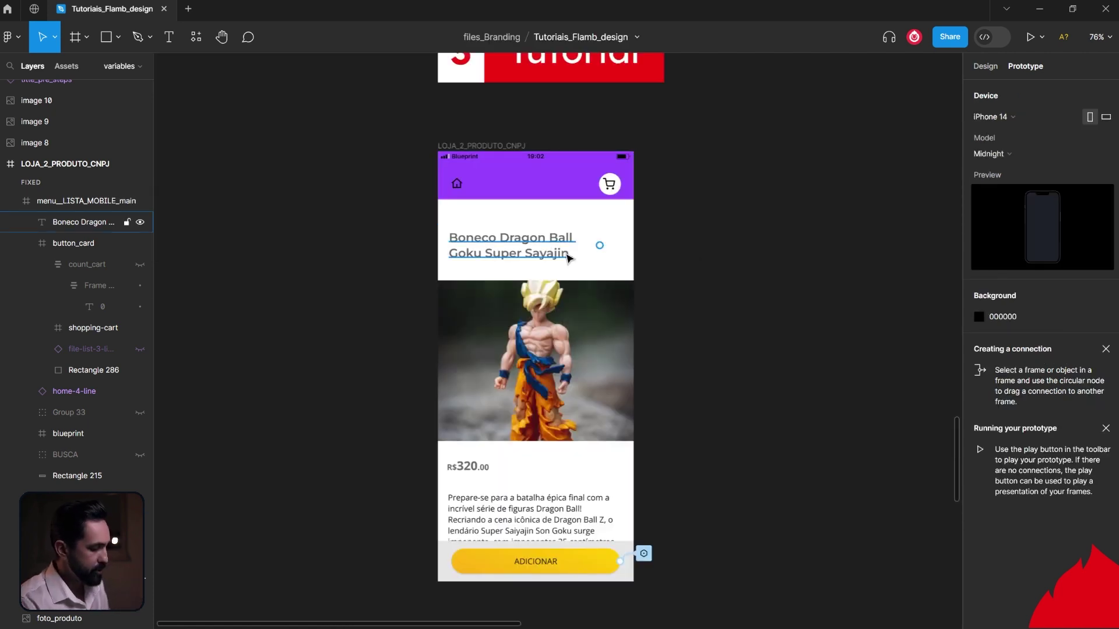
Preview the LOJA_2_PRODUTO_CNPJ product page as a prototype to test adding to cart.
{"action": "key", "text": "shift+space"}
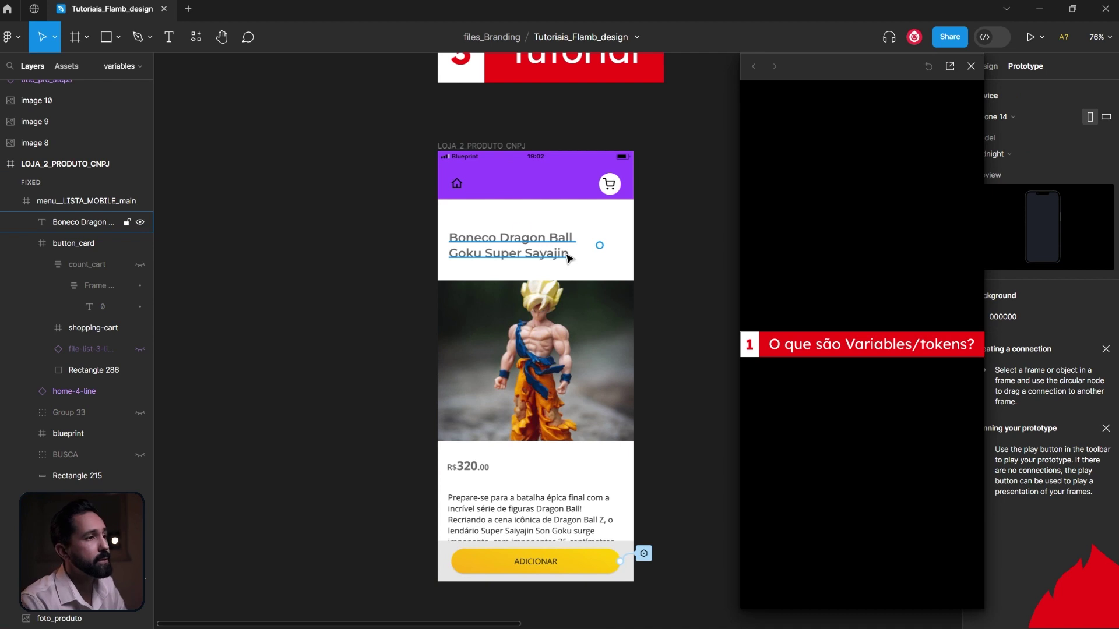
{"action": "left_click", "coordinate": [568, 258]}
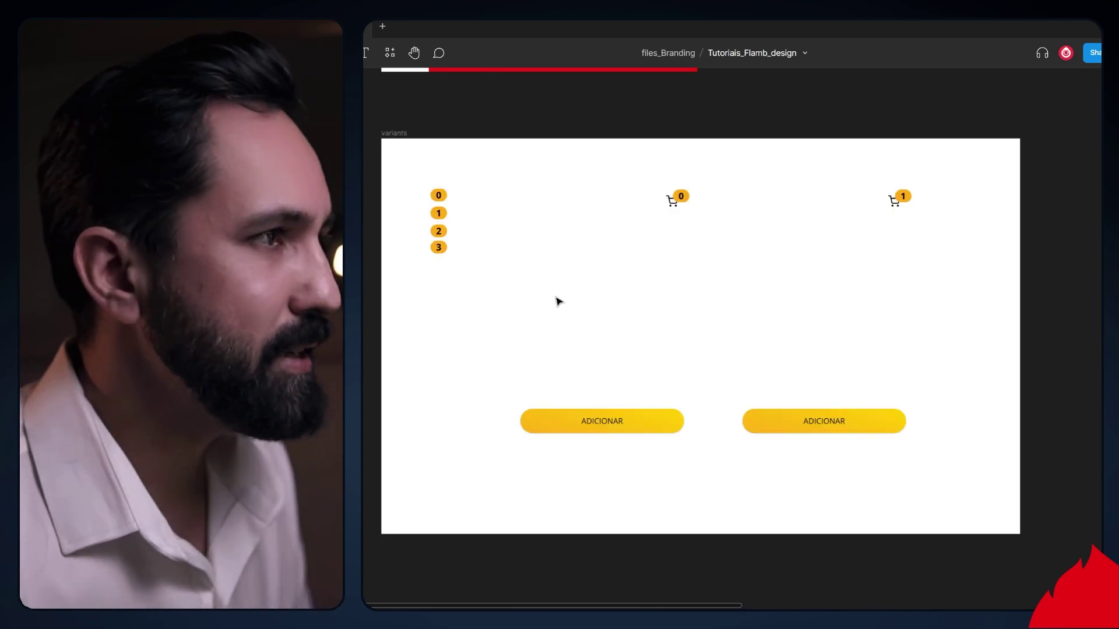
{"action": "left_click_drag", "start_coordinate": [479, 275], "coordinate": [663, 376]}
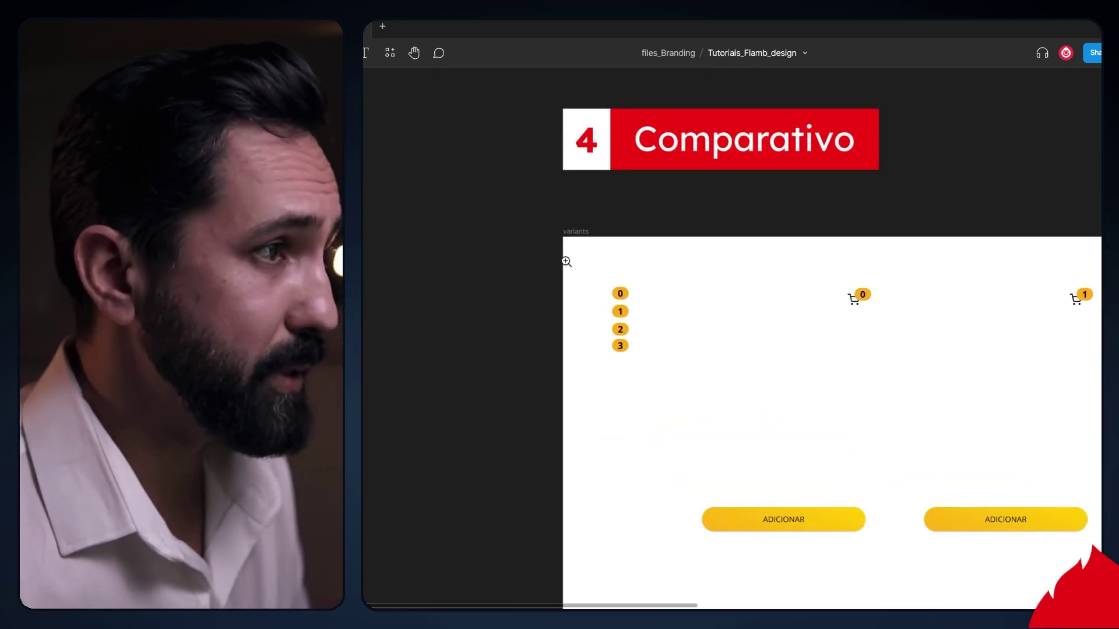
{"action": "left_click_drag", "start_coordinate": [564, 257], "coordinate": [694, 417]}
{"action": "left_click", "coordinate": [707, 180]}
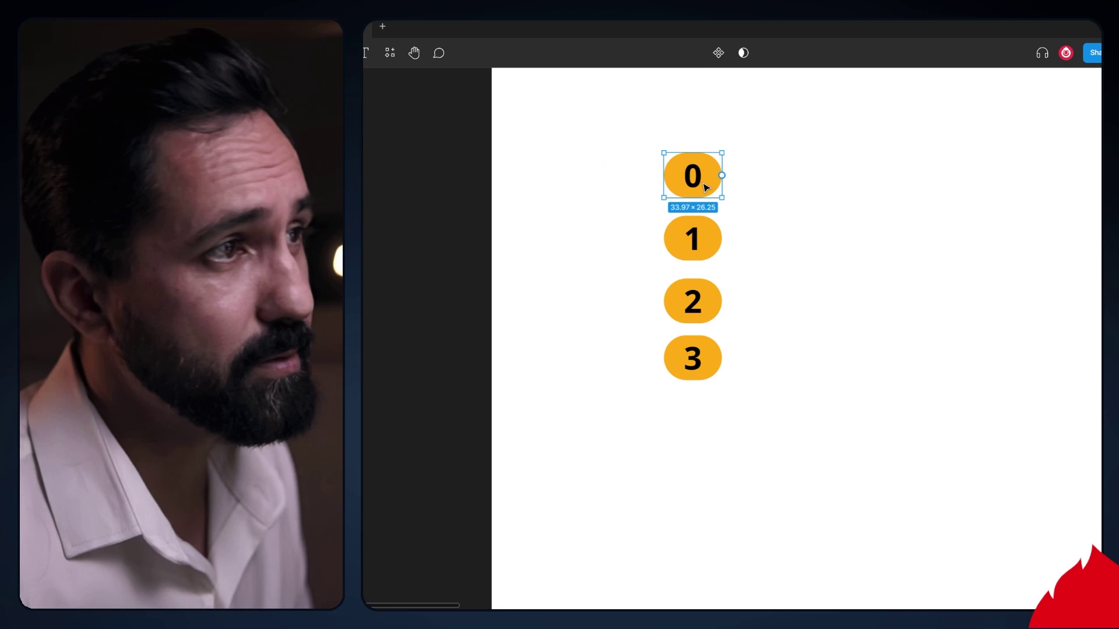
{"action": "left_click", "coordinate": [702, 303]}
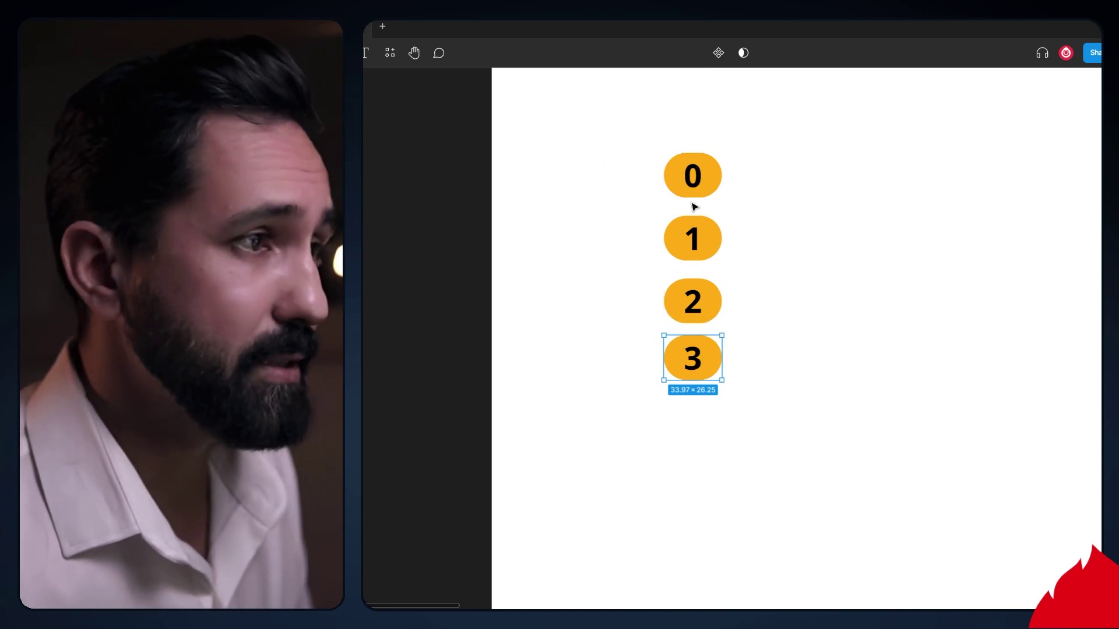
{"action": "scroll", "coordinate": [710, 382], "scroll_direction": "down", "scroll_amount": 3}
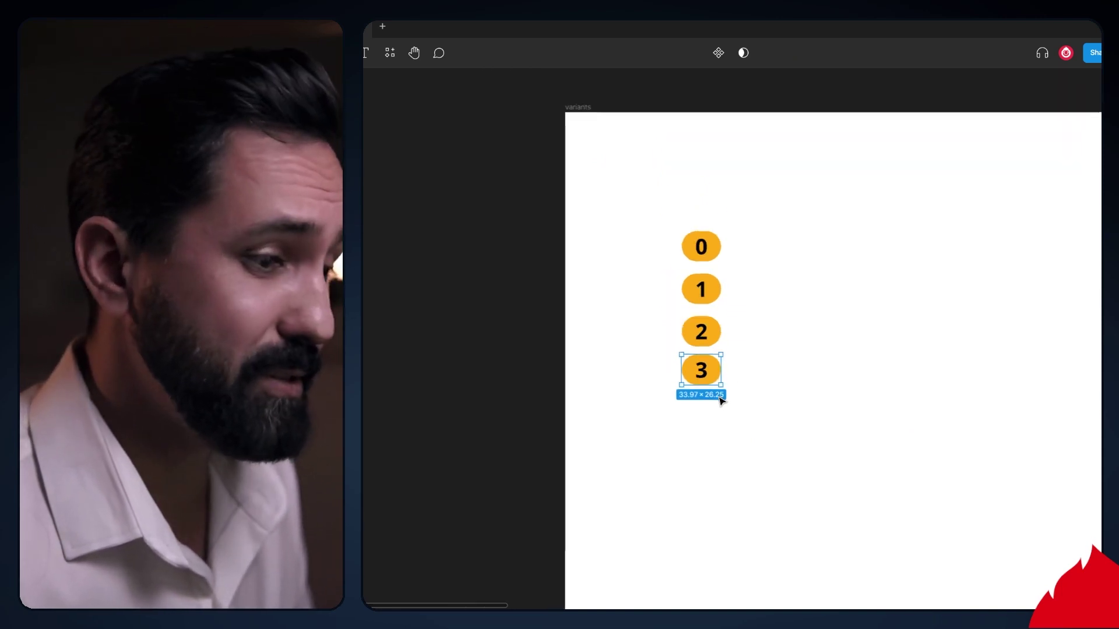
{"action": "scroll", "coordinate": [714, 391], "scroll_direction": "down", "scroll_amount": 3}
{"action": "scroll", "coordinate": [629, 390], "scroll_direction": "right", "scroll_amount": 5}
{"action": "scroll", "coordinate": [624, 233], "scroll_direction": "down", "scroll_amount": 2}
{"action": "left_click_drag", "start_coordinate": [630, 190], "coordinate": [736, 279]}
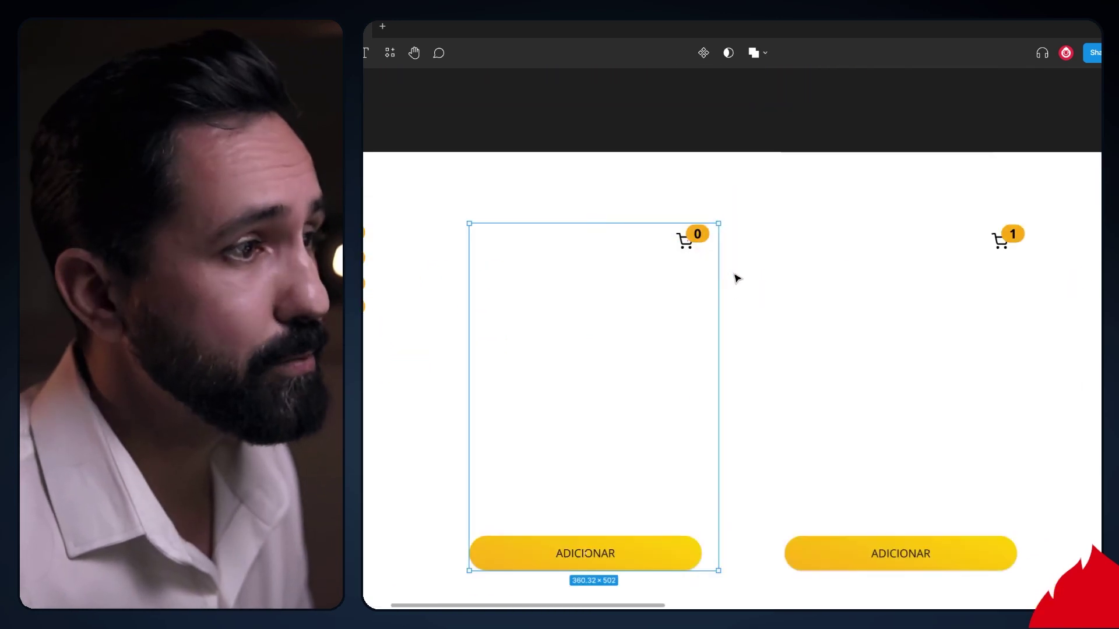
{"action": "left_click", "coordinate": [962, 527]}
{"action": "left_click", "coordinate": [654, 554]}
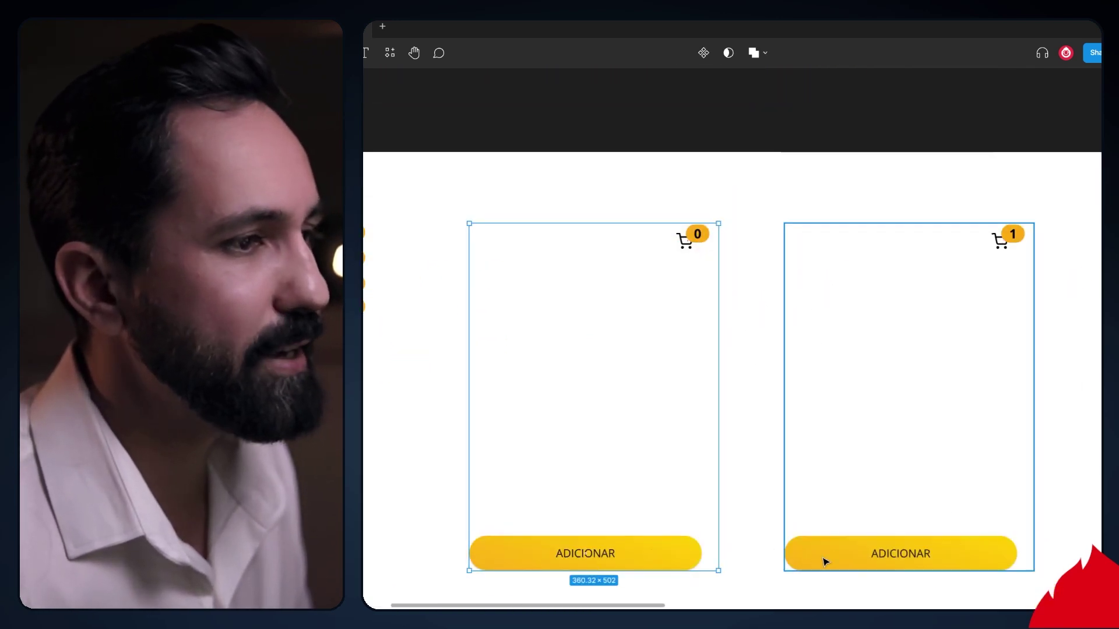
{"action": "left_click", "coordinate": [799, 557]}
{"action": "scroll", "coordinate": [1023, 265], "scroll_direction": "down", "scroll_amount": 5}
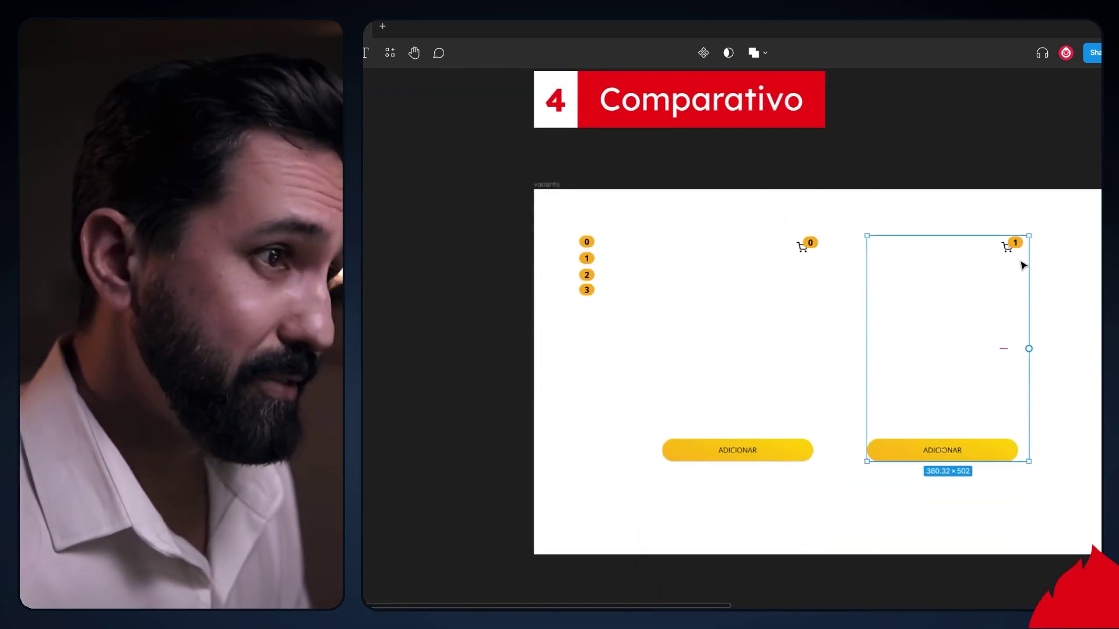
{"action": "scroll", "coordinate": [1023, 265], "scroll_direction": "down", "scroll_amount": 2}
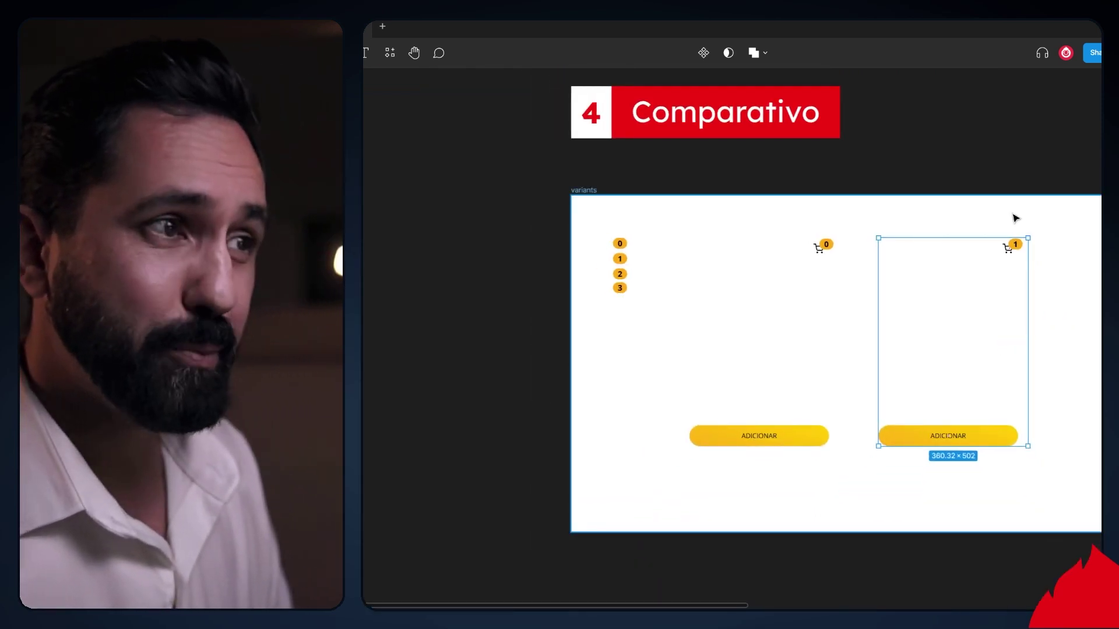